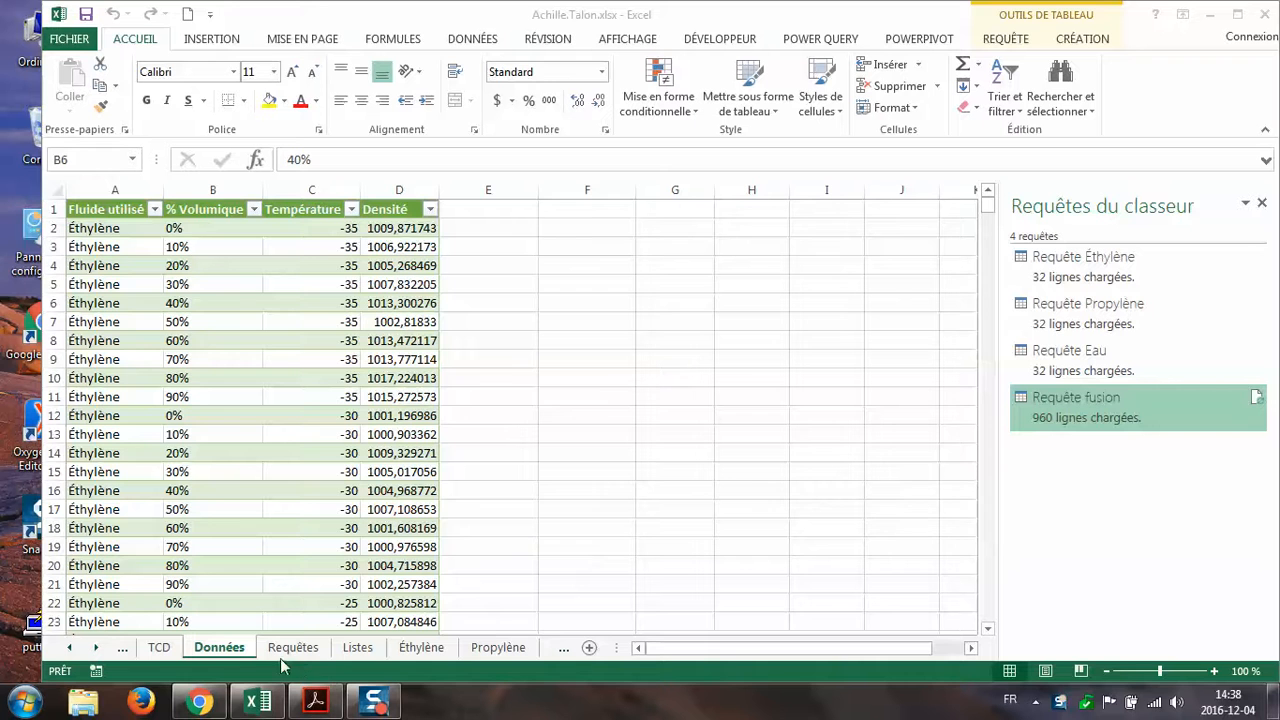
# - Inspect the BDLIRE density formula in F6 of the Requêtes sheet, and return to the Données sheet
pyautogui.click(295, 647)
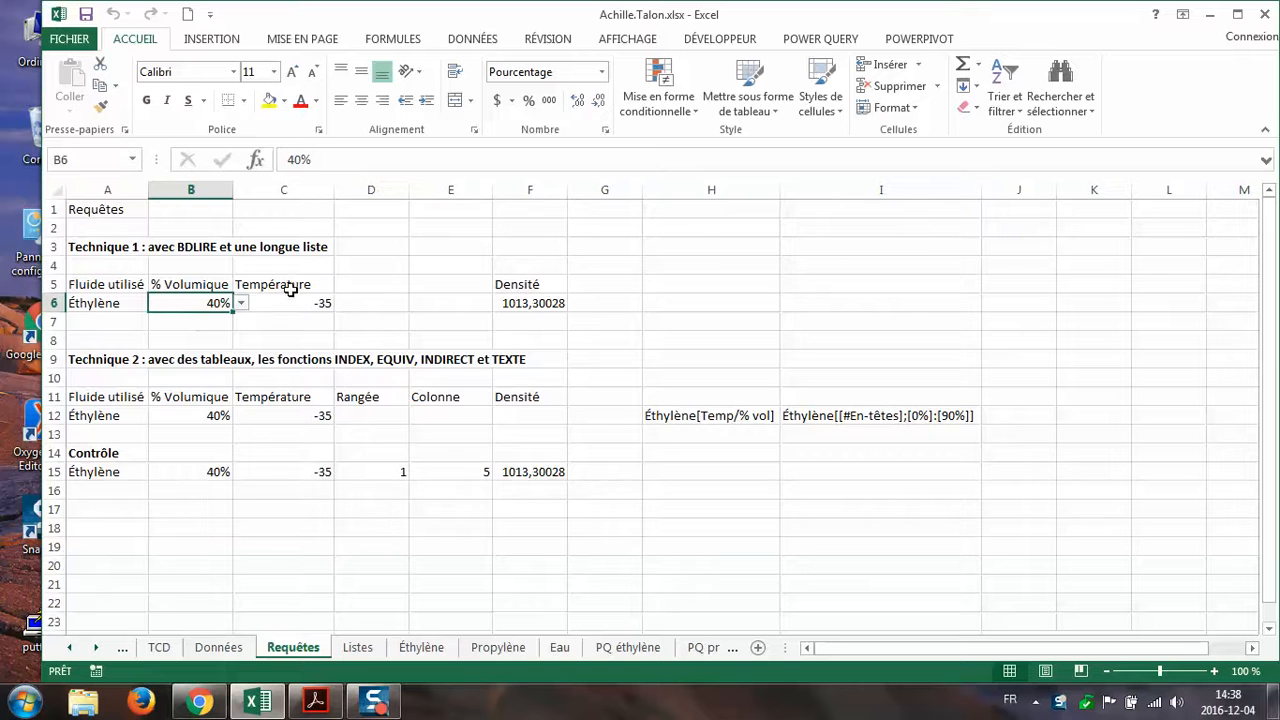
pyautogui.click(526, 304)
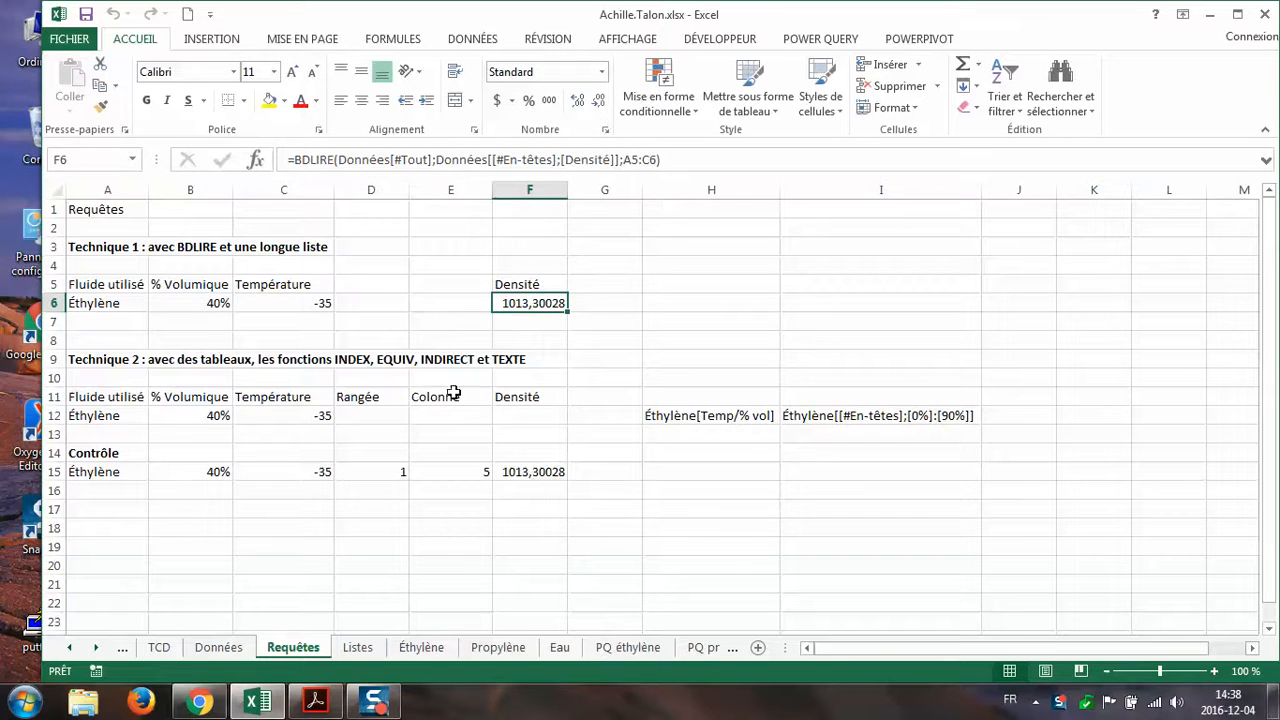
pyautogui.click(220, 648)
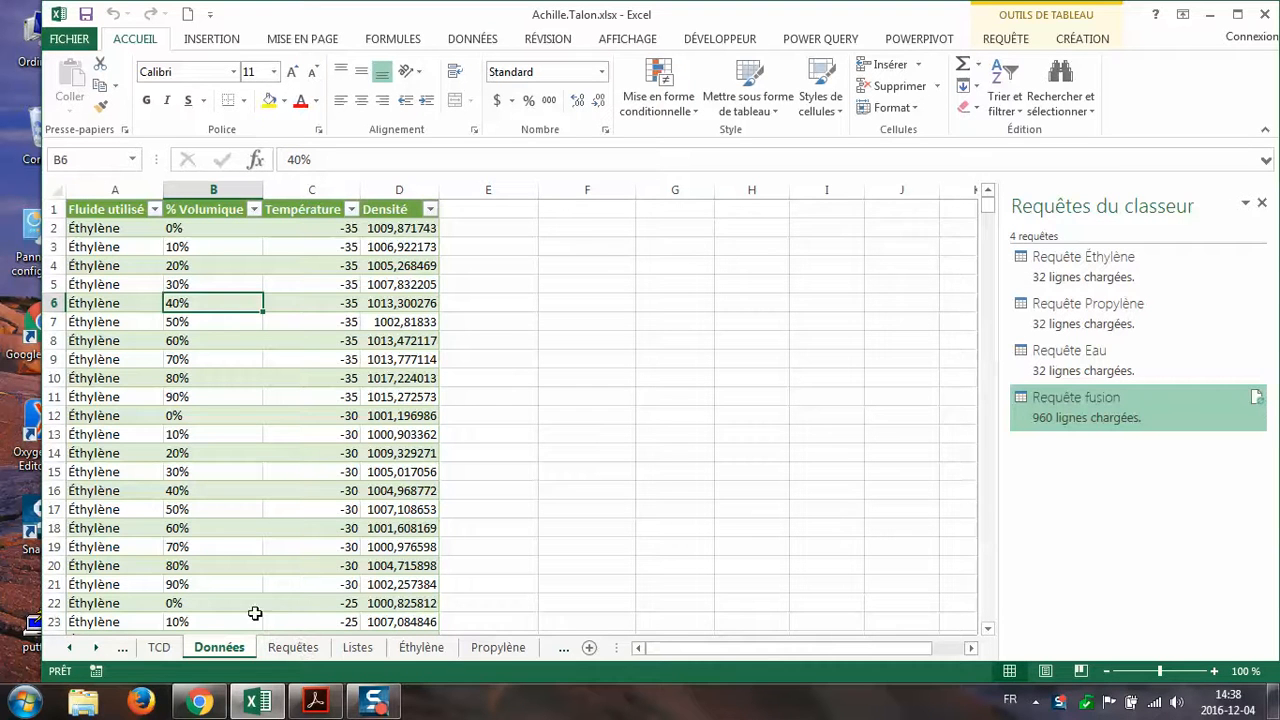
# - Switch to Acrobat Reader to review the density table and request text in courriel-achille-talon.pdf, and return to the Excel workbook
pyautogui.click(315, 700)
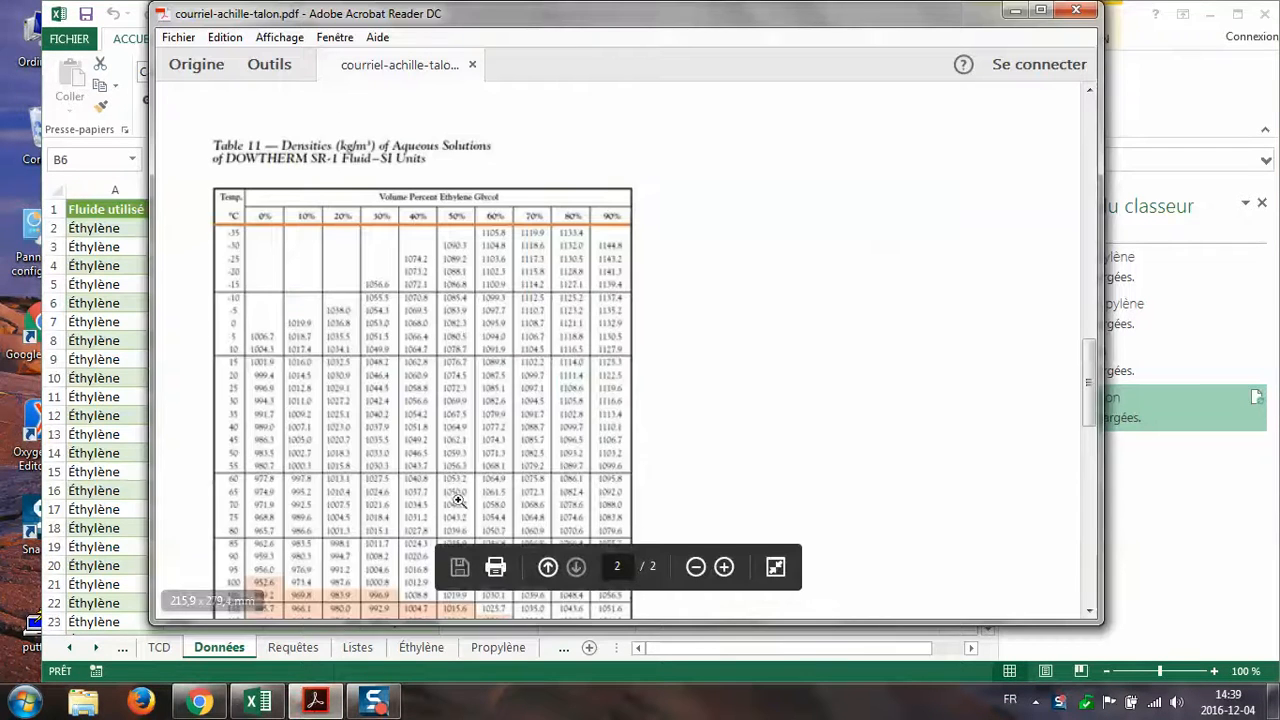
pyautogui.scroll(10, 458, 495)
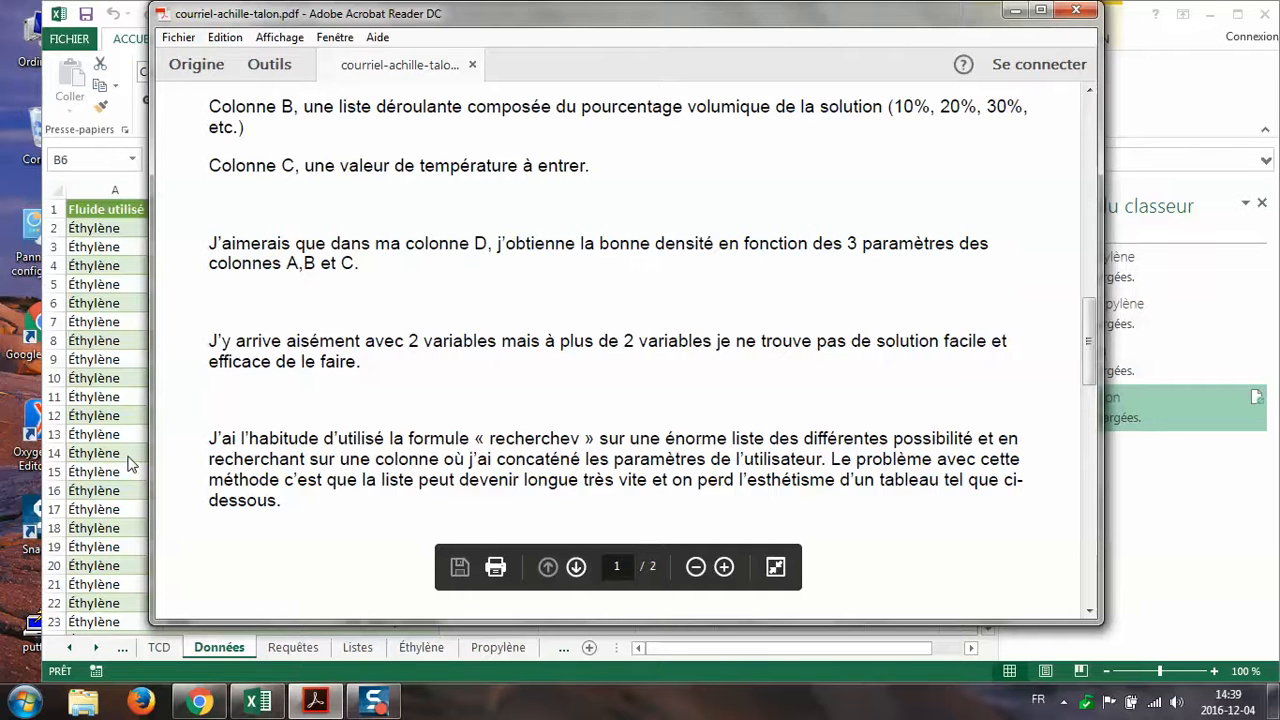
pyautogui.hotkey('alt', 'Tab')
# - Review the pivot table on the TCD sheet and the per-fluid pivot tables on Éthylène (2), Propylène (2) and Eau (2)
pyautogui.click(166, 646)
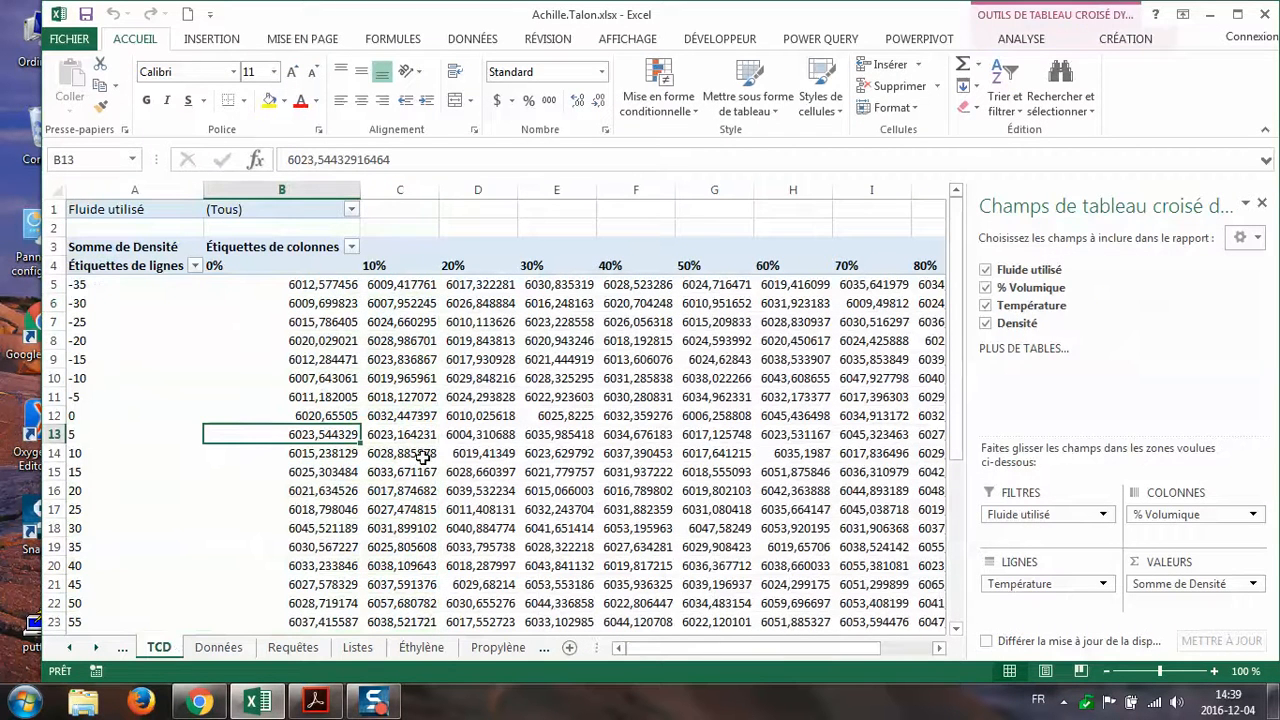
pyautogui.click(70, 649)
pyautogui.click(70, 649)
pyautogui.click(70, 649)
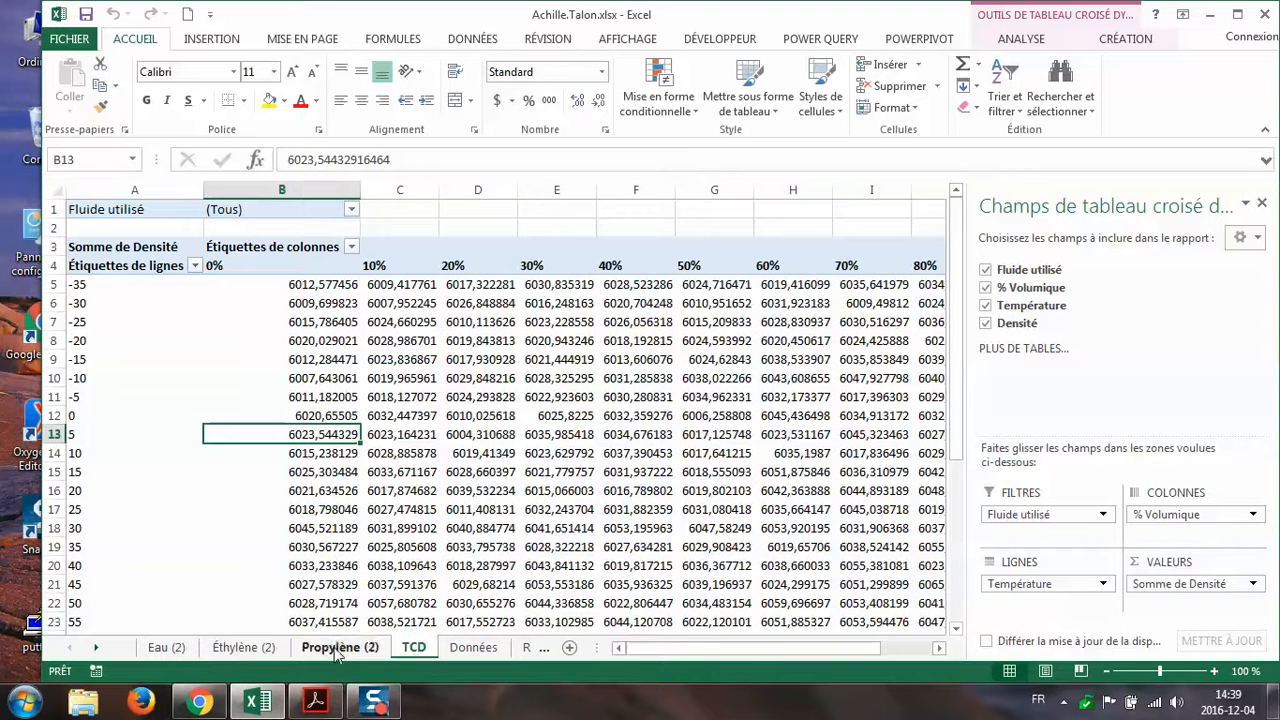
pyautogui.click(240, 649)
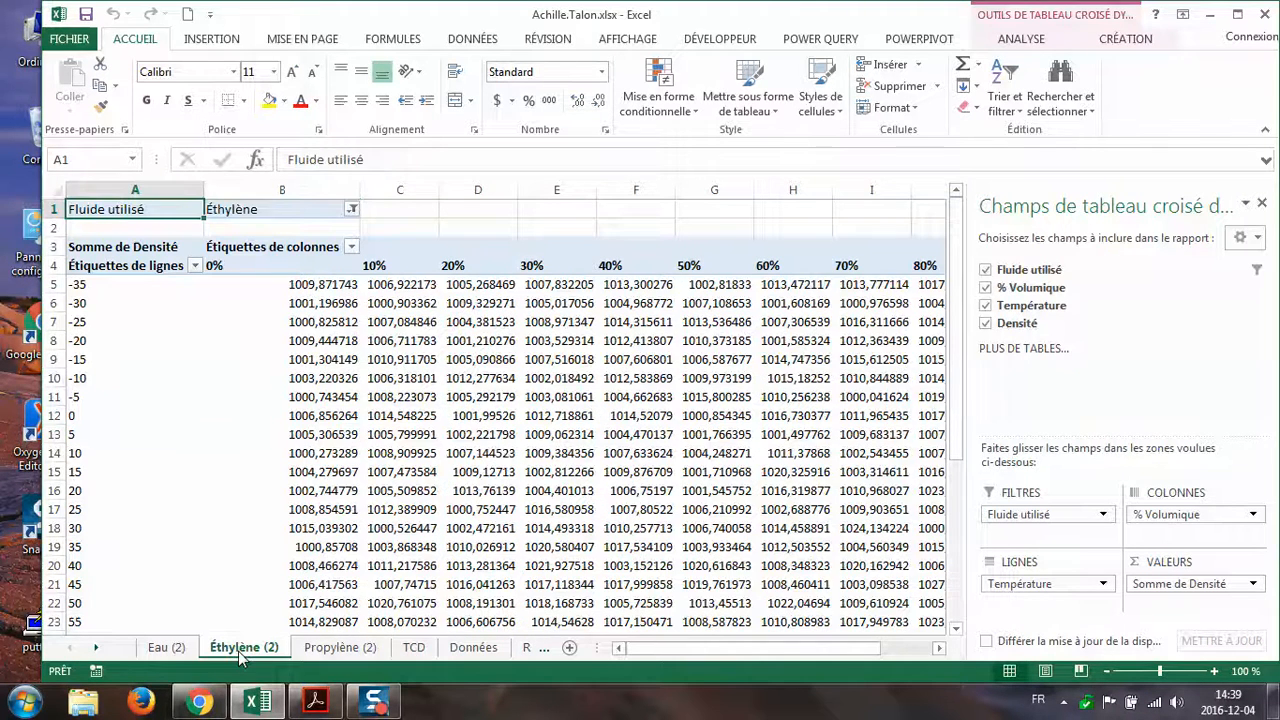
pyautogui.click(365, 649)
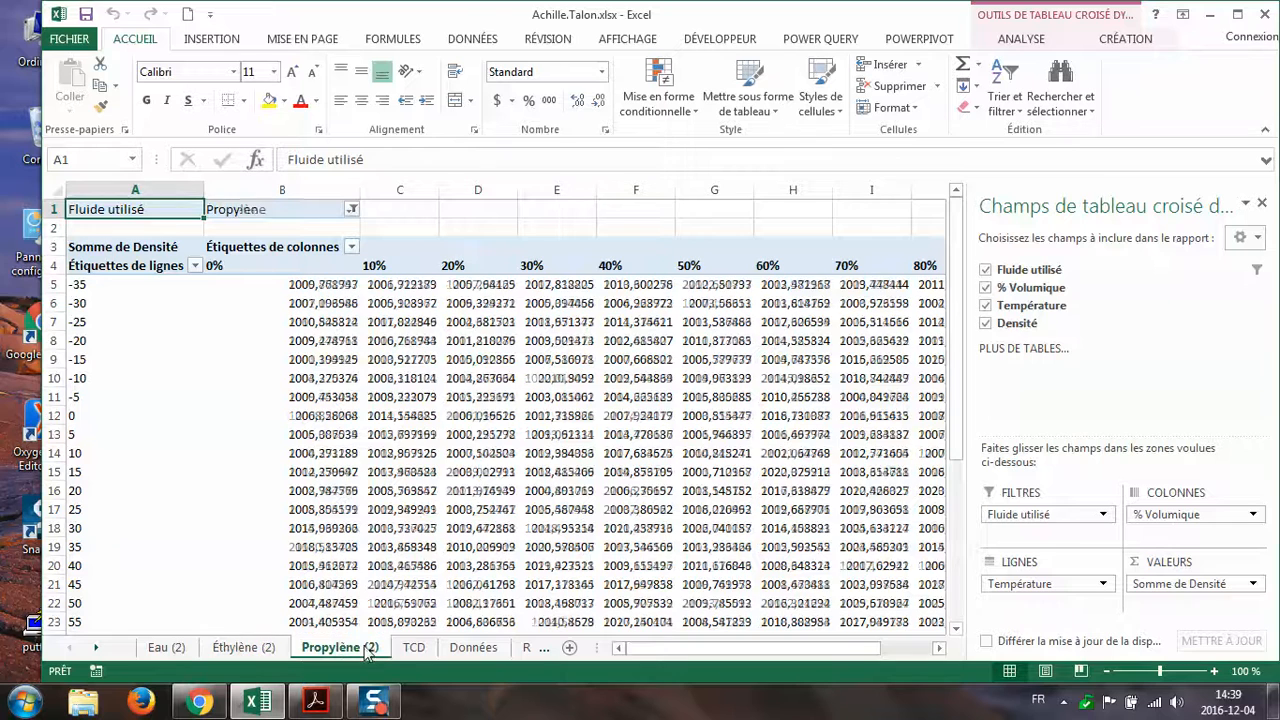
pyautogui.click(172, 648)
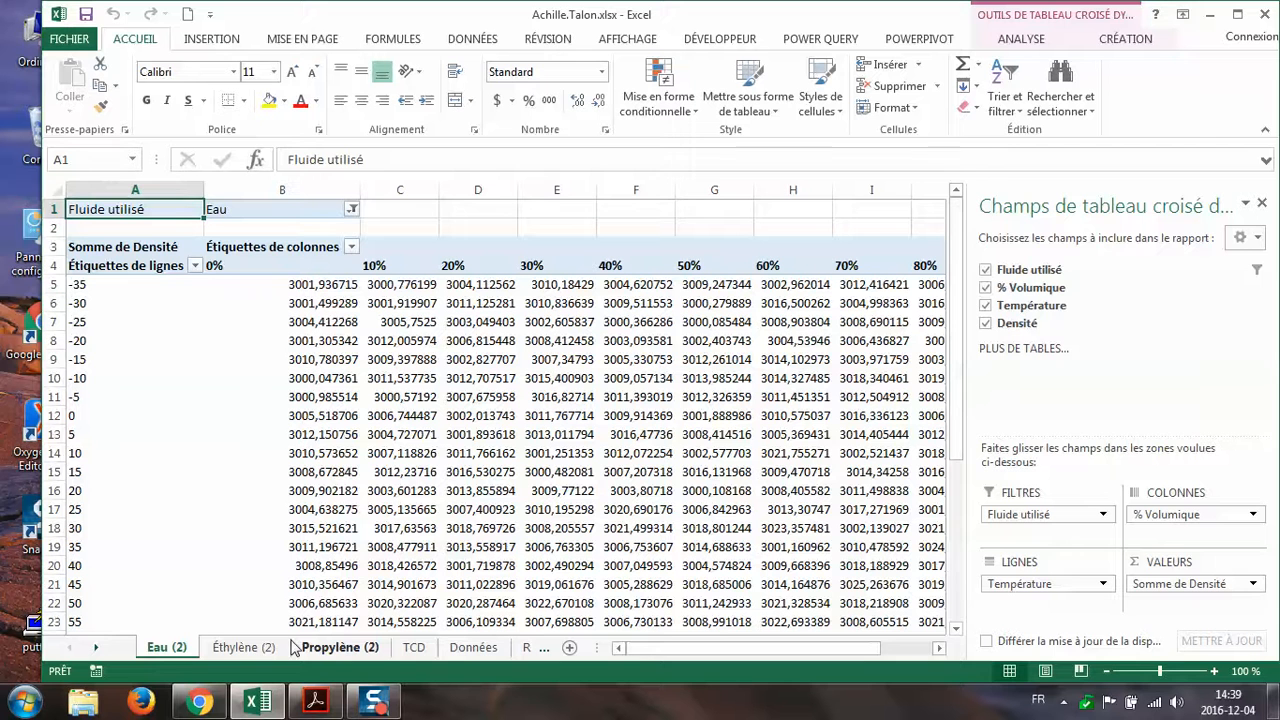
# - Hide the pivot table sheets Eau (2), Éthylène (2), Propylène (2) and TCD
pyautogui.rightClick(167, 651)
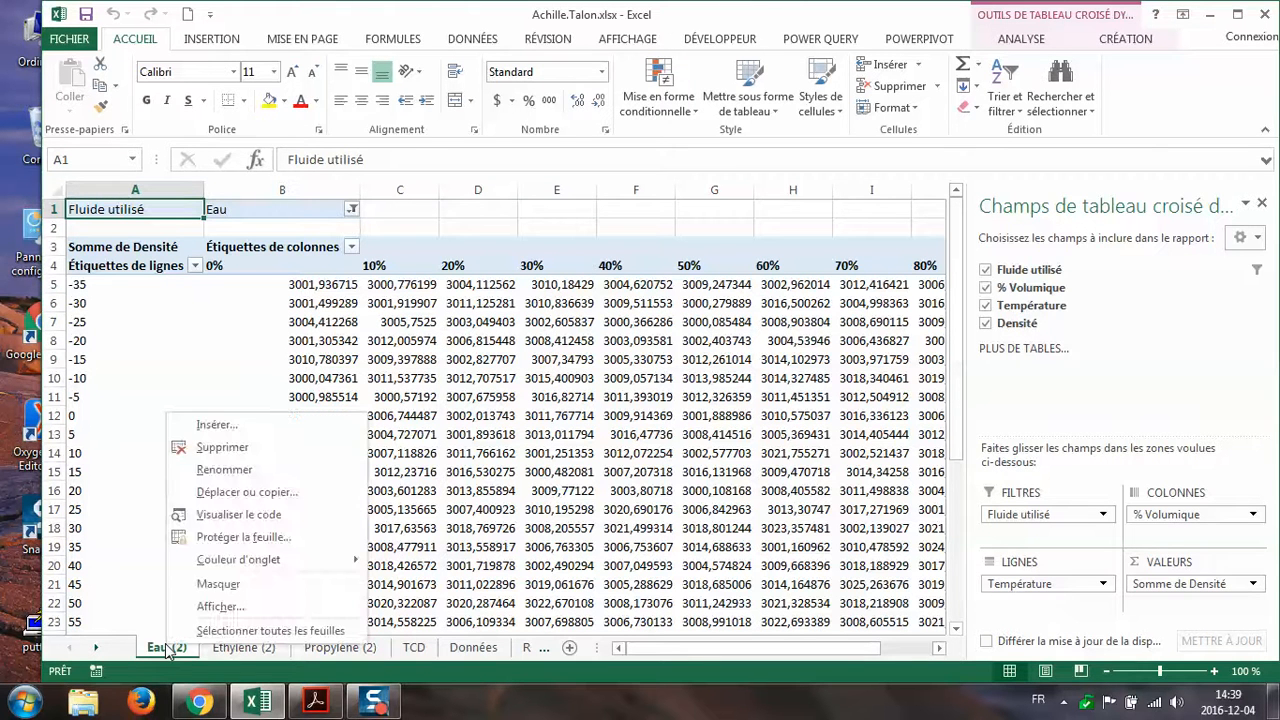
pyautogui.click(218, 584)
pyautogui.rightClick(186, 652)
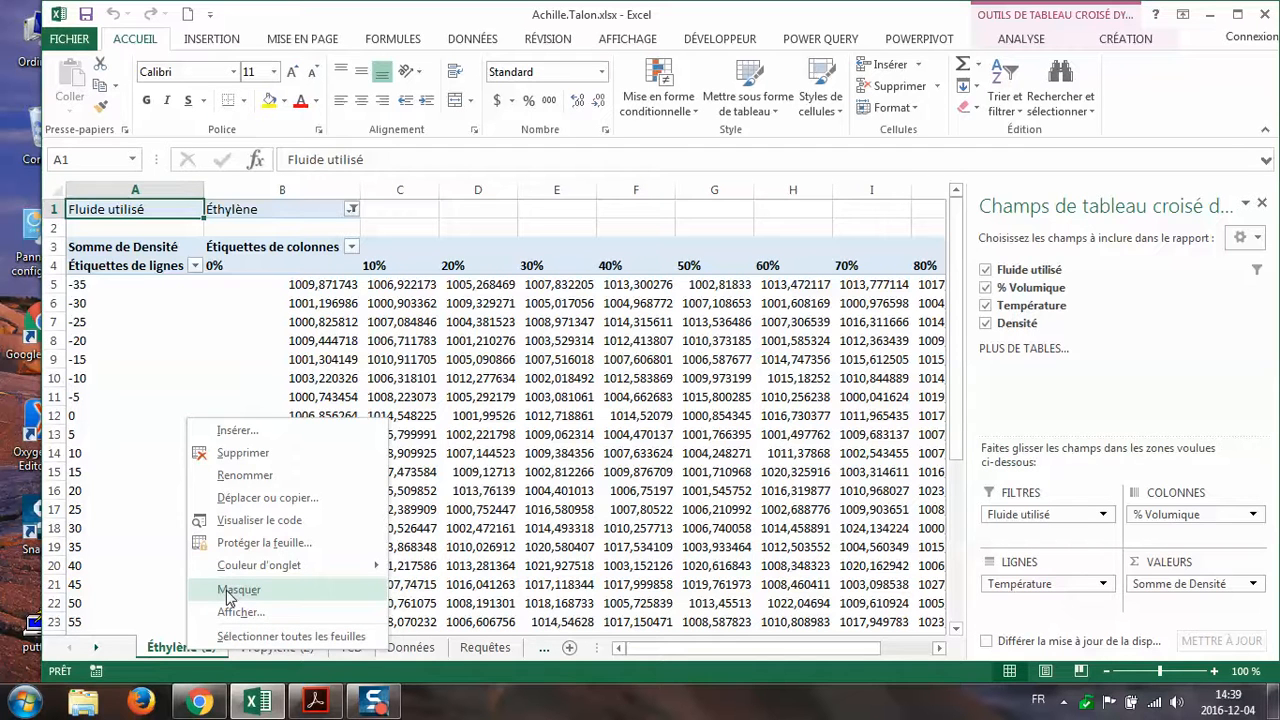
pyautogui.click(227, 594)
pyautogui.rightClick(172, 652)
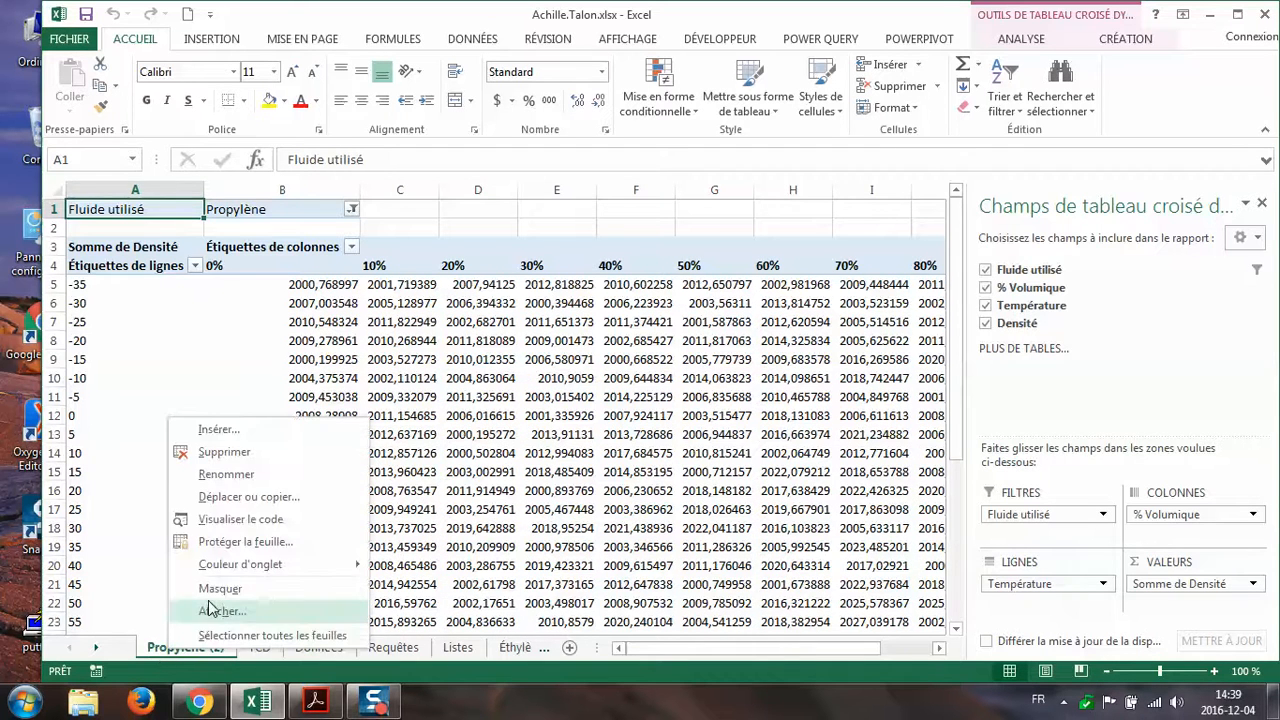
pyautogui.click(198, 589)
pyautogui.rightClick(170, 650)
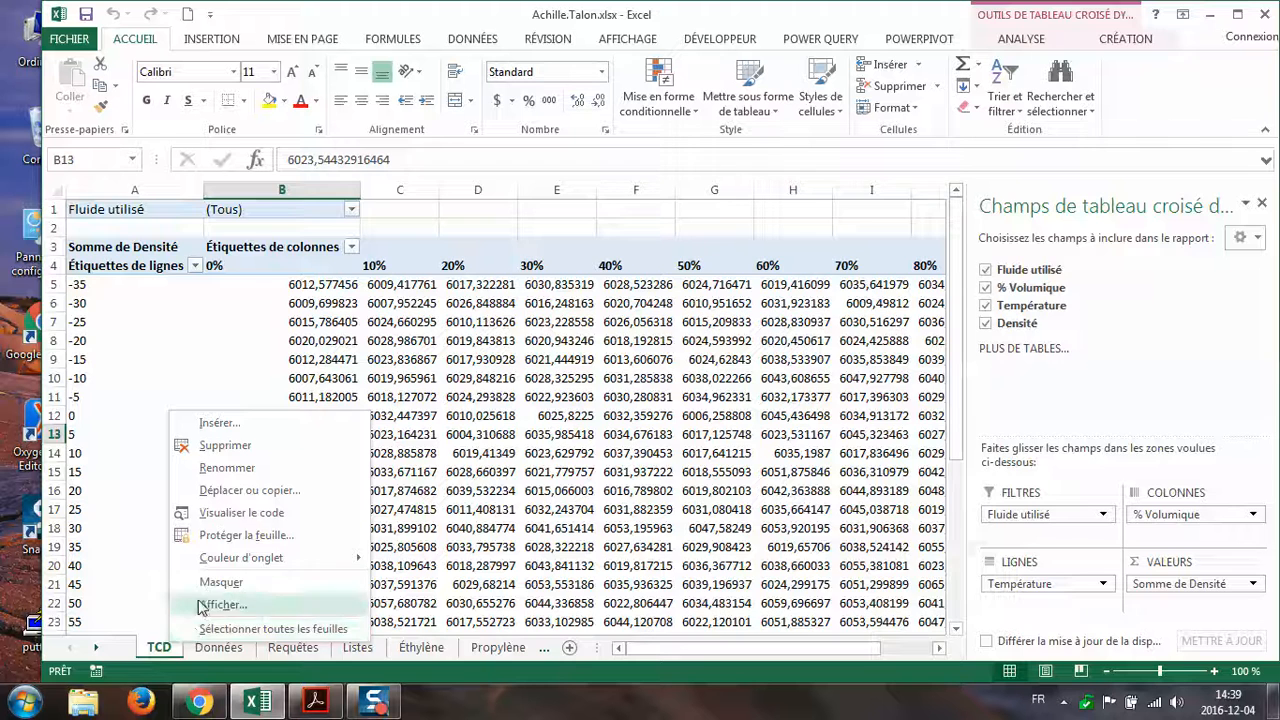
pyautogui.click(195, 587)
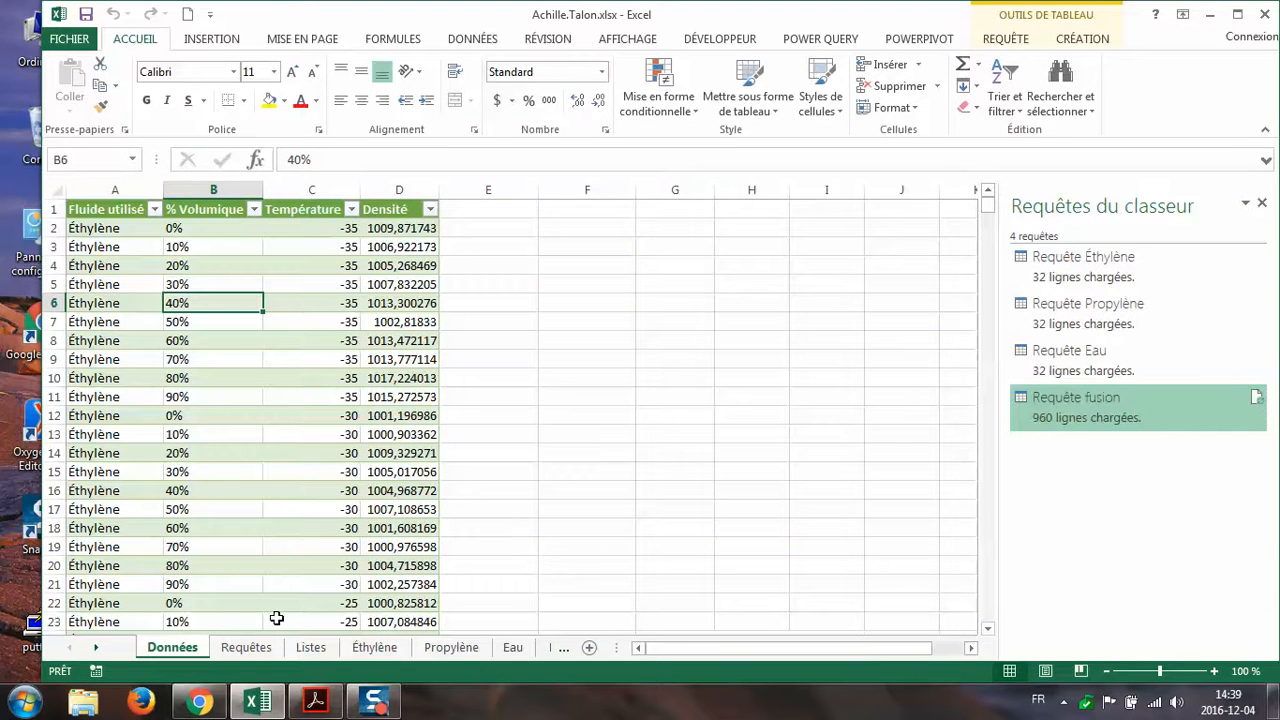
# - Review the long list on the Données sheet and the density tables on the Éthylène, Propylène and Eau sheets
pyautogui.click(140, 286)
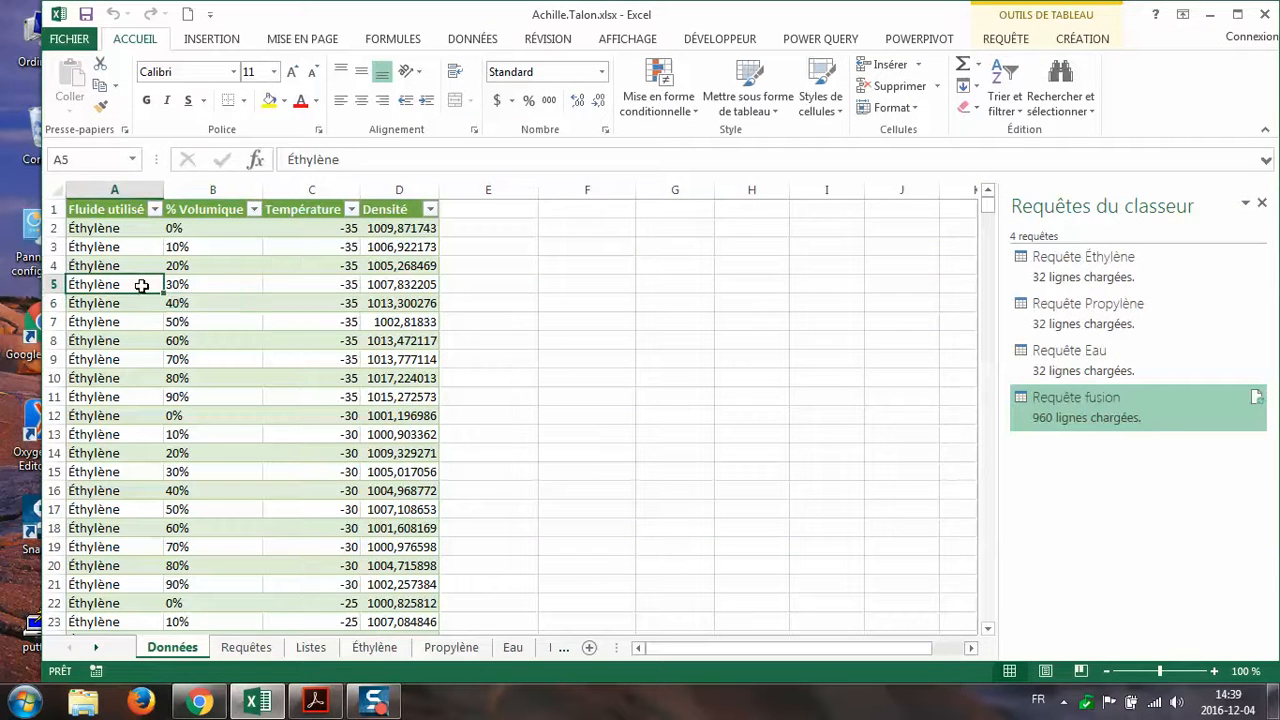
pyautogui.click(388, 648)
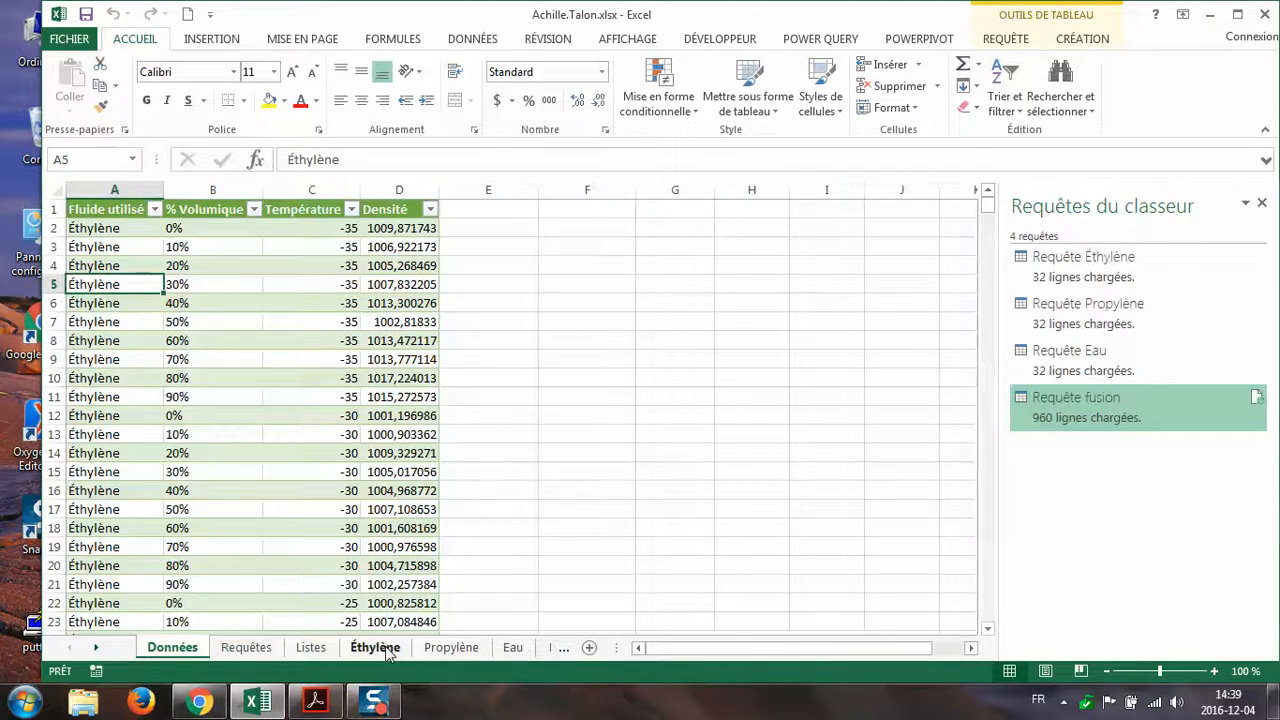
pyautogui.click(450, 648)
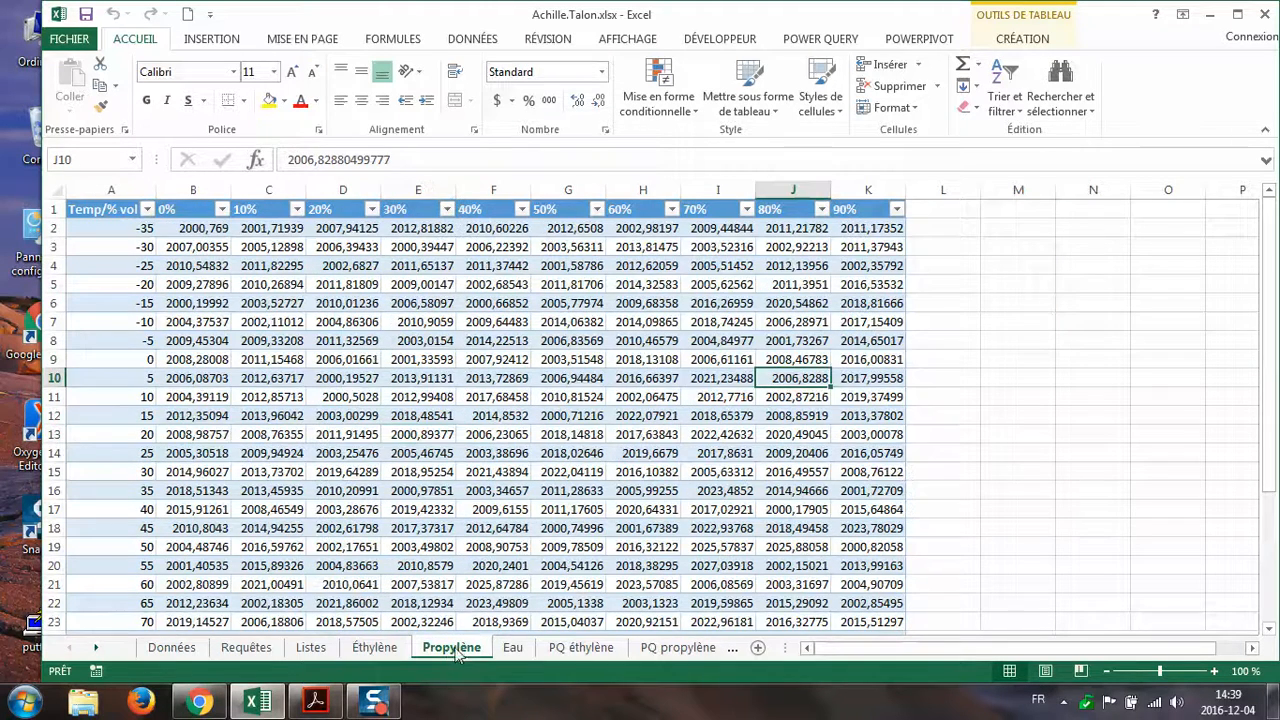
pyautogui.click(512, 648)
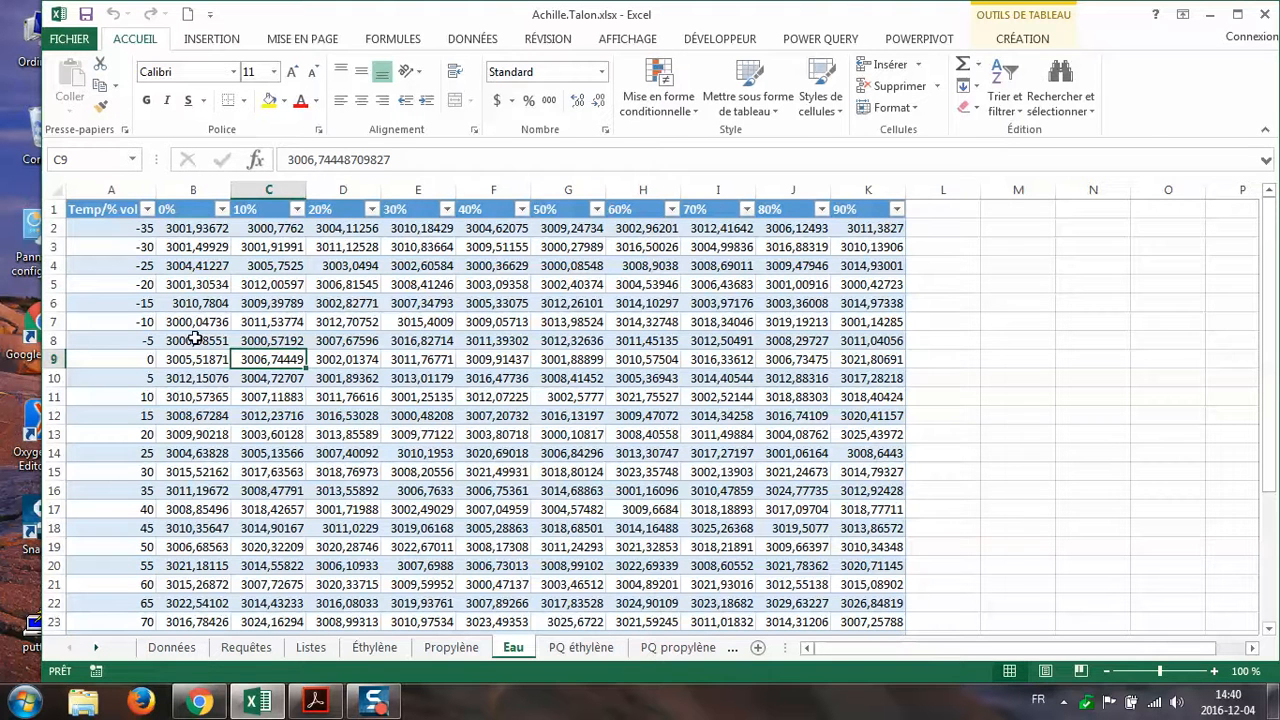
# - Check the table names assigned to the density tables on the Éthylène, Propylène and Eau sheets
pyautogui.click(375, 647)
pyautogui.click(445, 378)
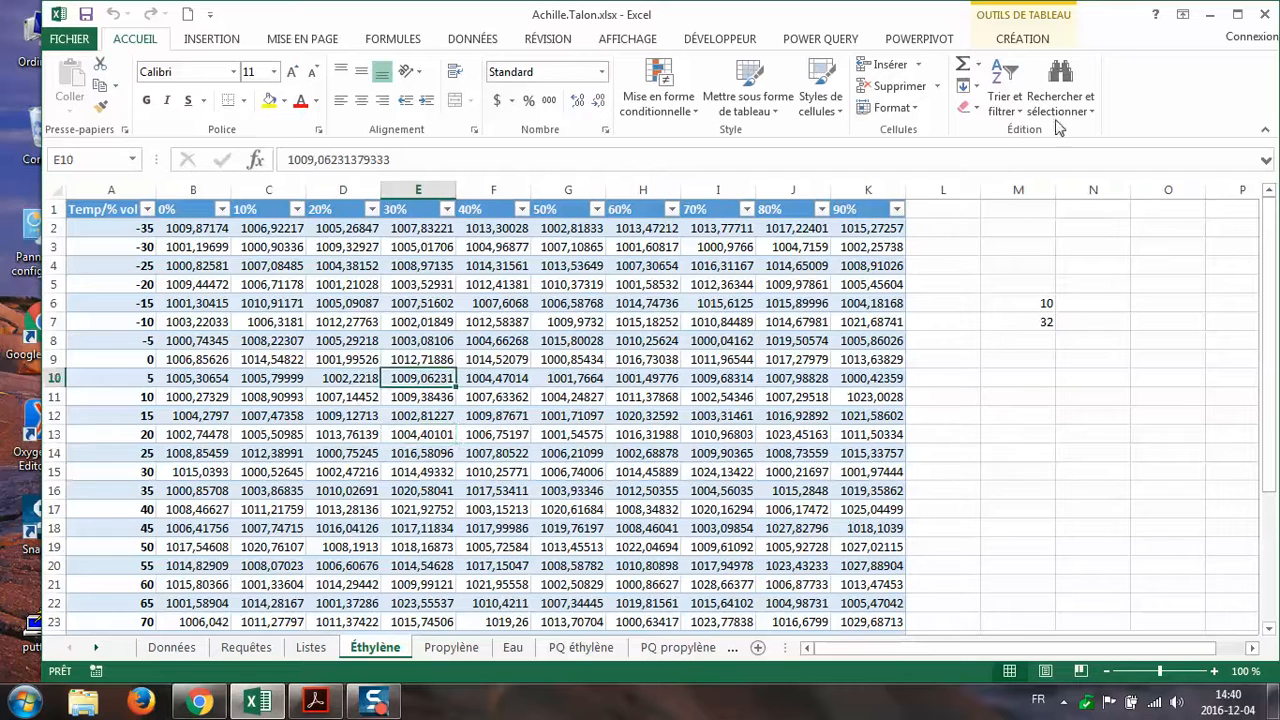
pyautogui.click(1000, 40)
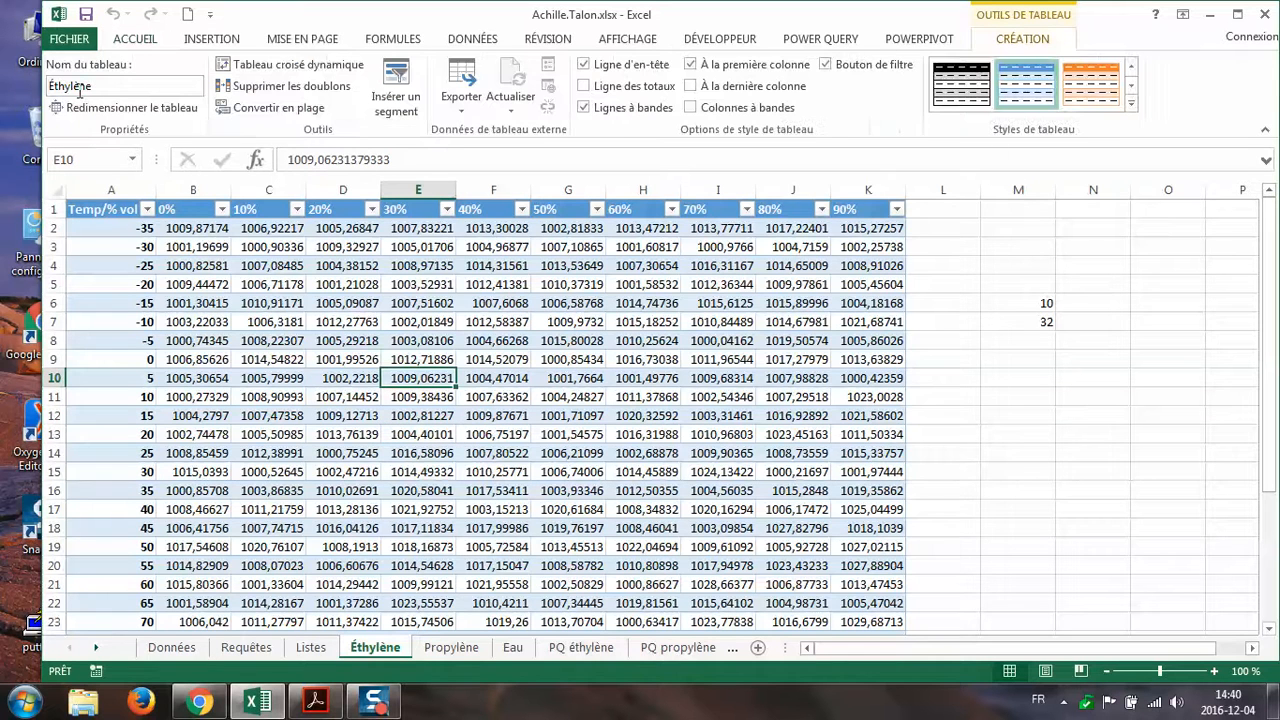
pyautogui.click(451, 647)
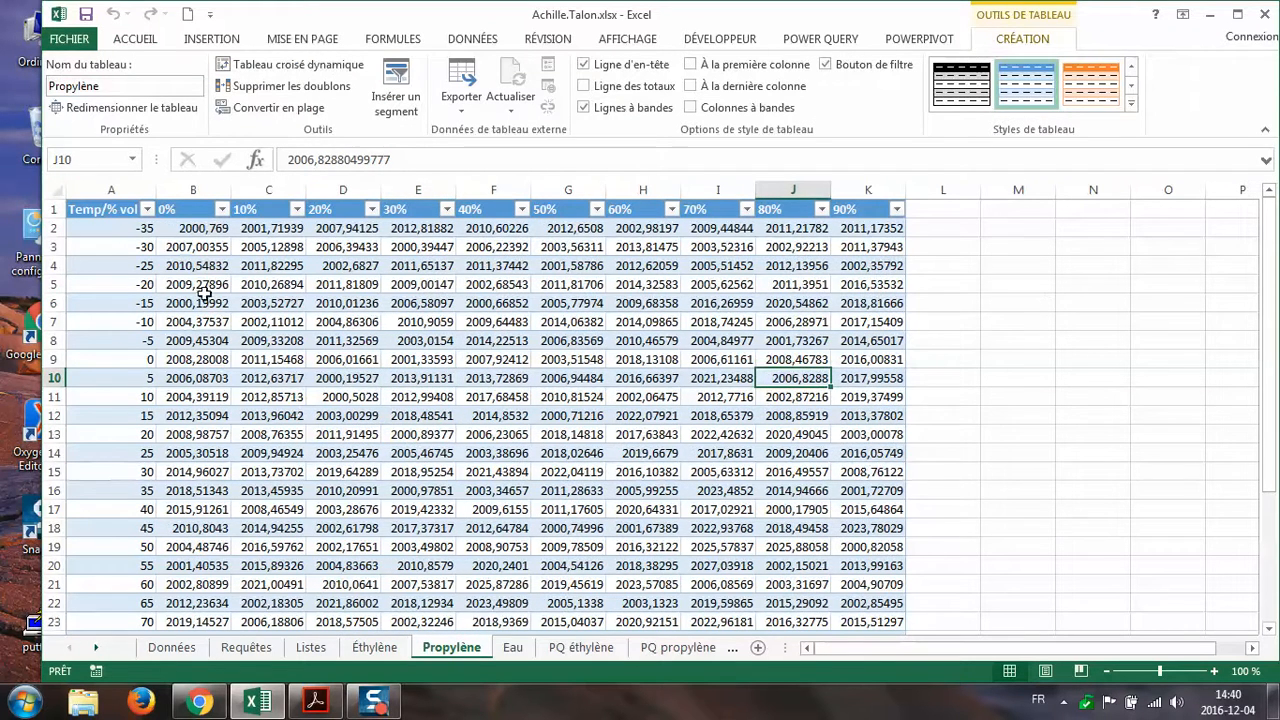
pyautogui.click(512, 647)
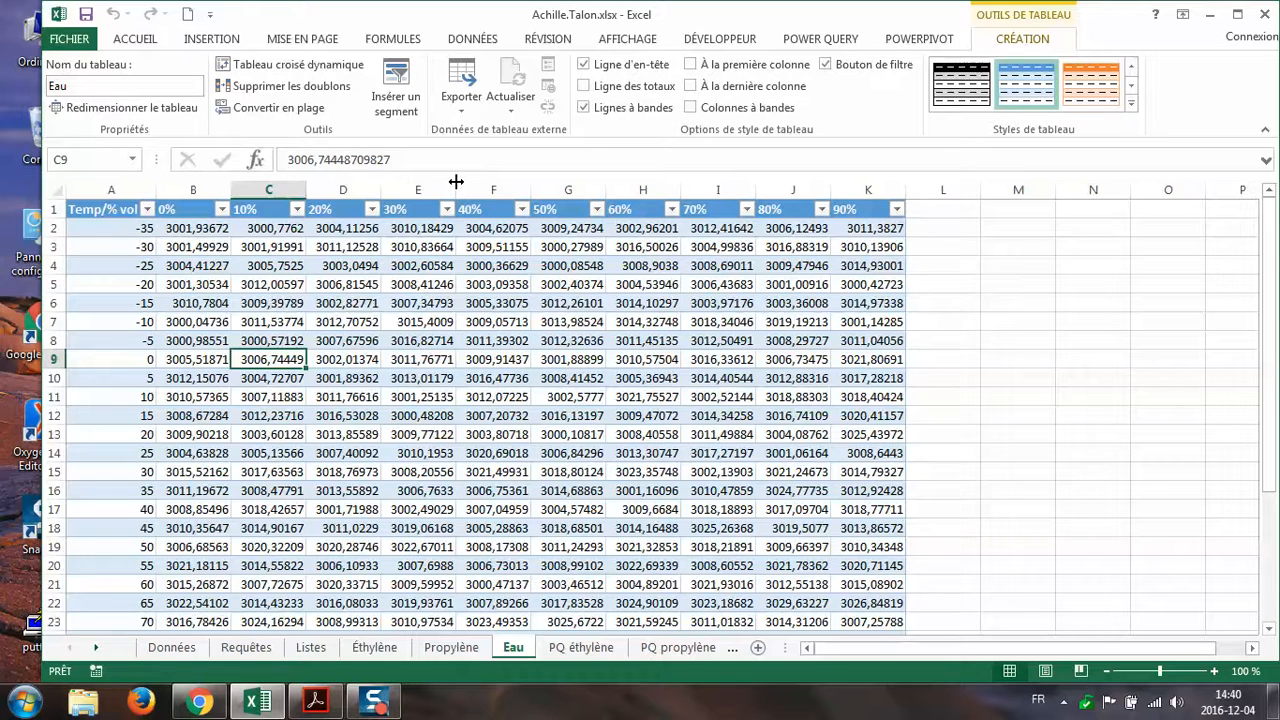
# - Examine the PQ éthylène sheet and preview the Requête fusion and Requête Éthylène workbook queries
pyautogui.click(581, 647)
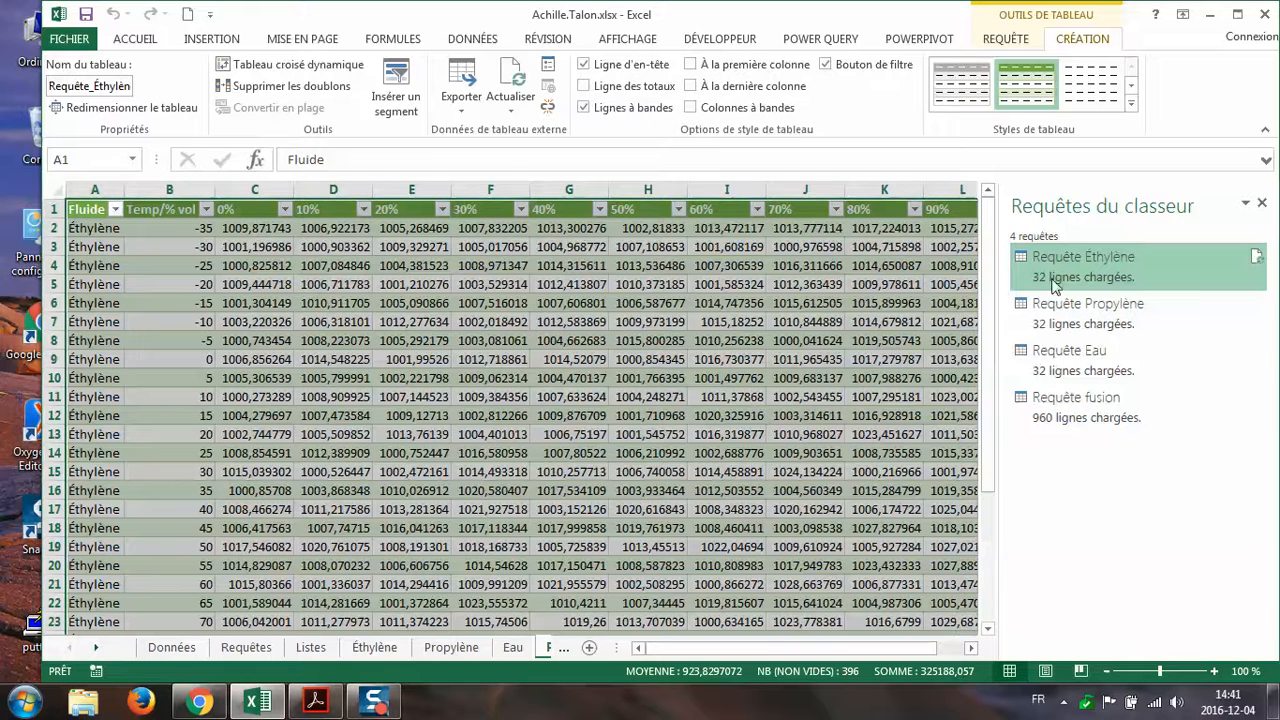
pyautogui.moveTo(1075, 259)
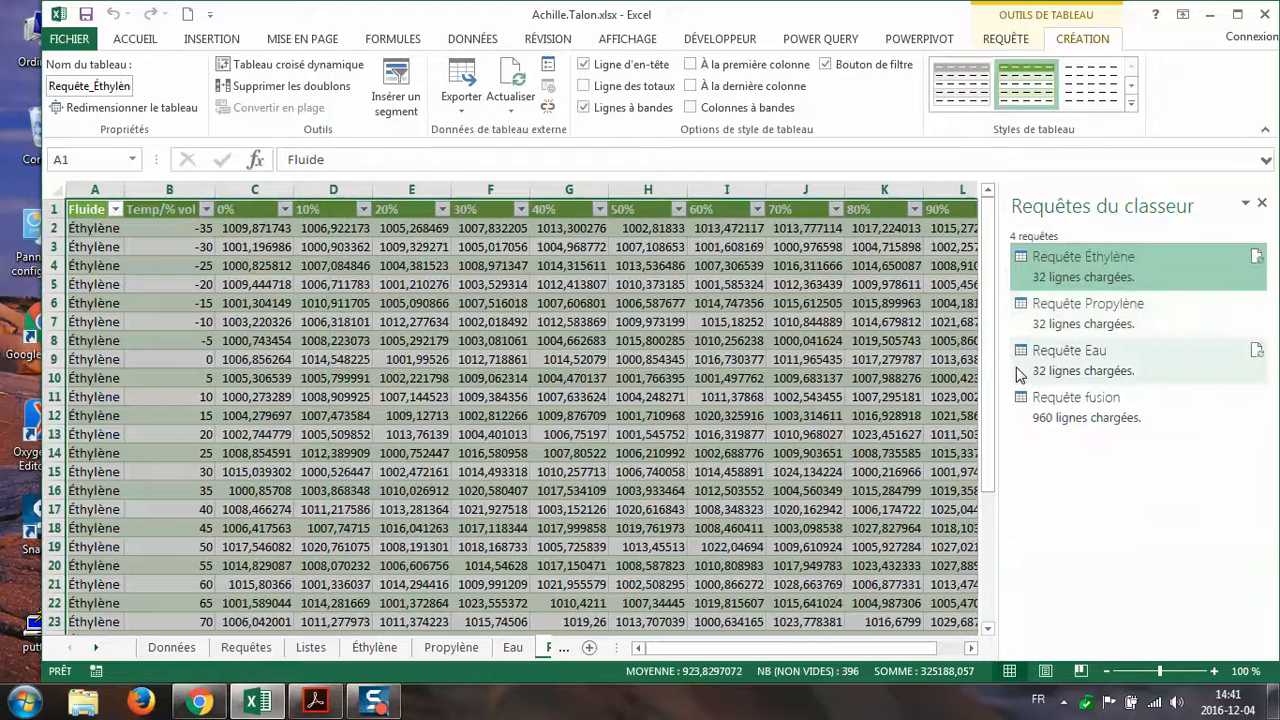
pyautogui.moveTo(1019, 374)
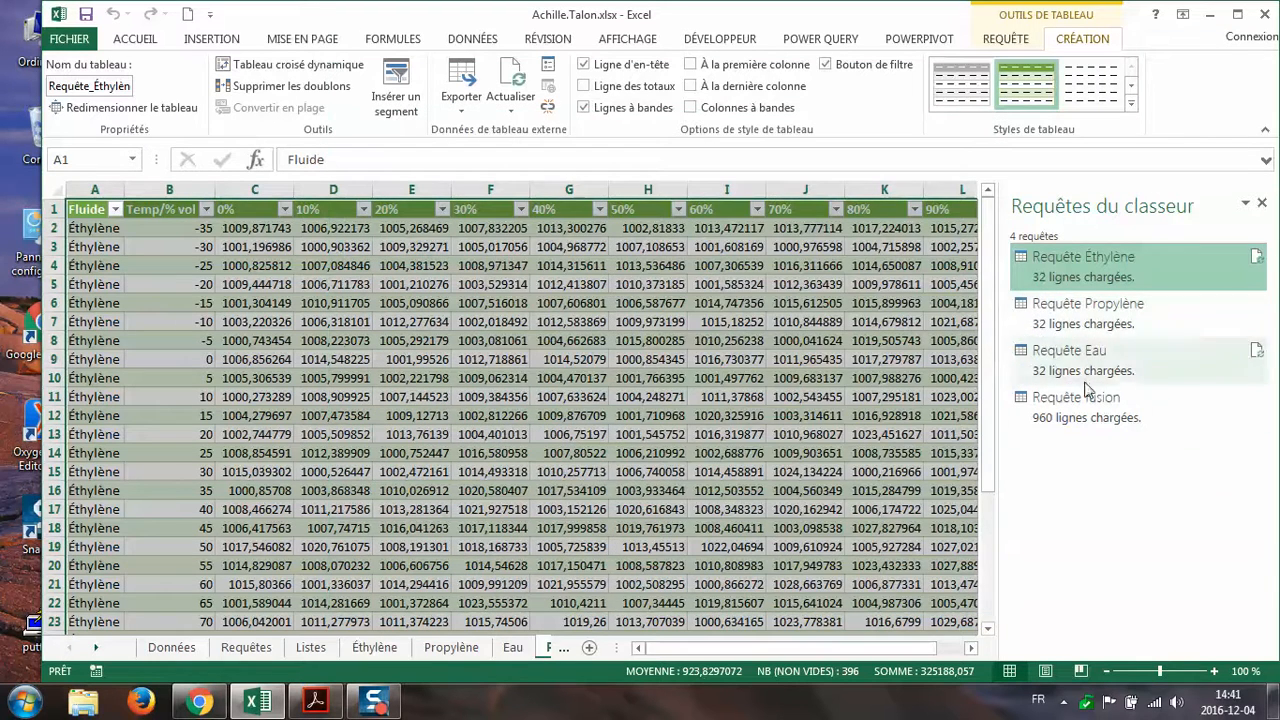
pyautogui.moveTo(1033, 415)
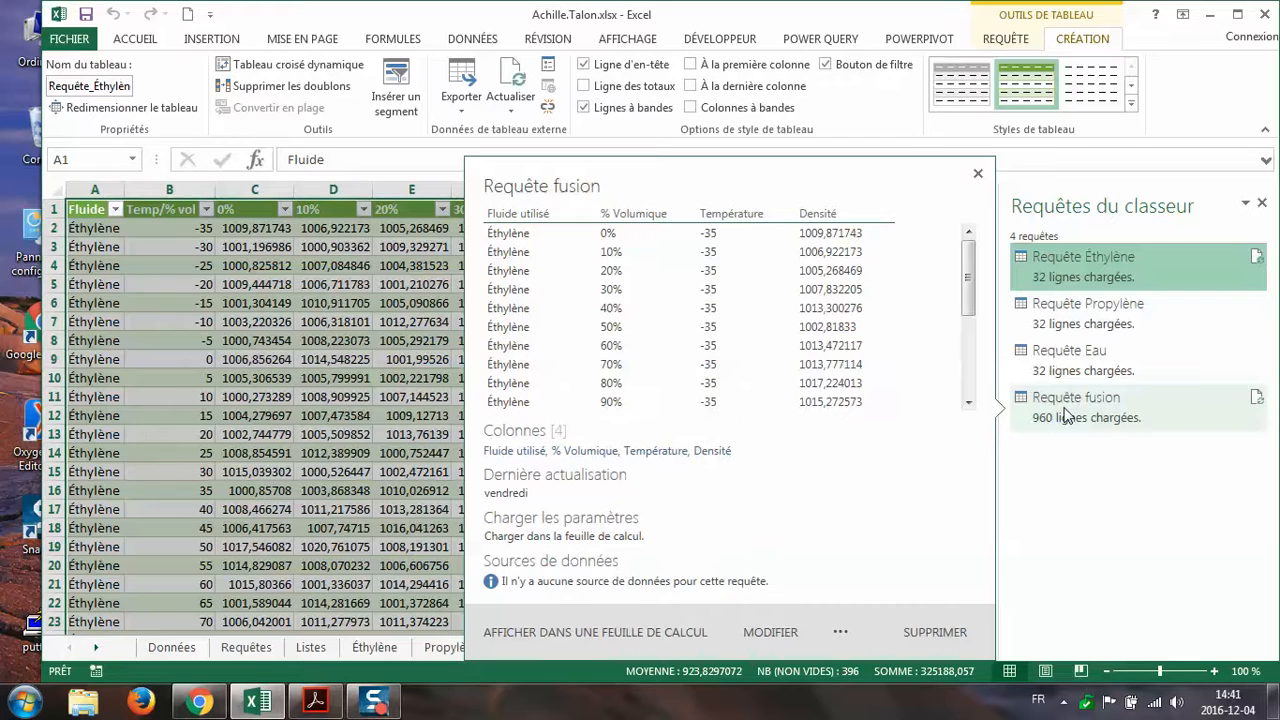
pyautogui.moveTo(1177, 326)
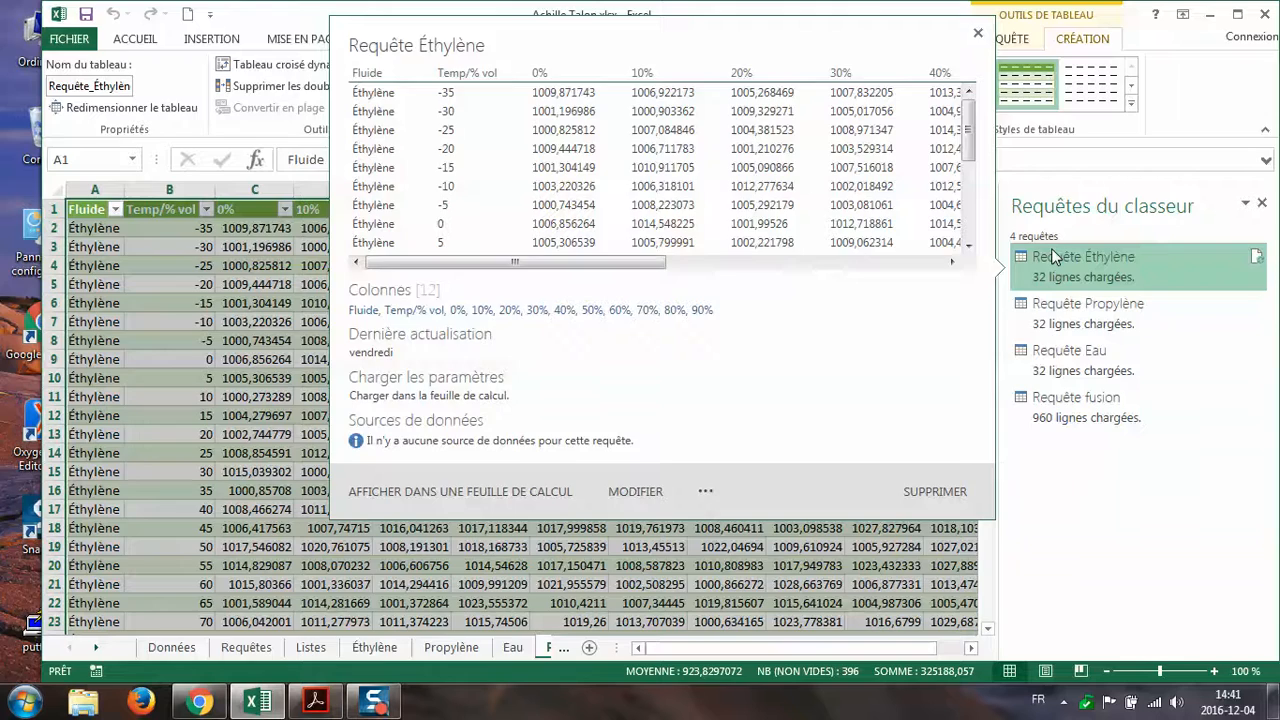
# - Open Requête Éthylène in the query editor and review its type change, Fluide custom column settings and column reordering steps
pyautogui.doubleClick(1052, 256)
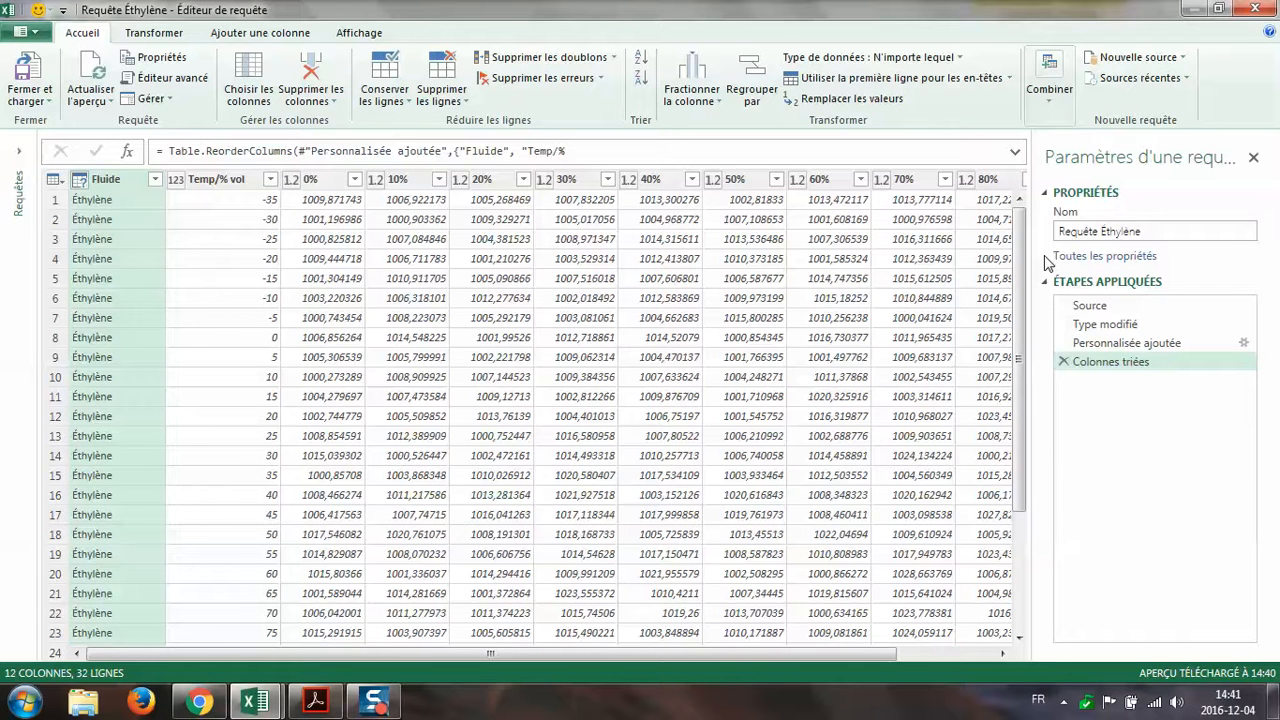
pyautogui.click(1089, 326)
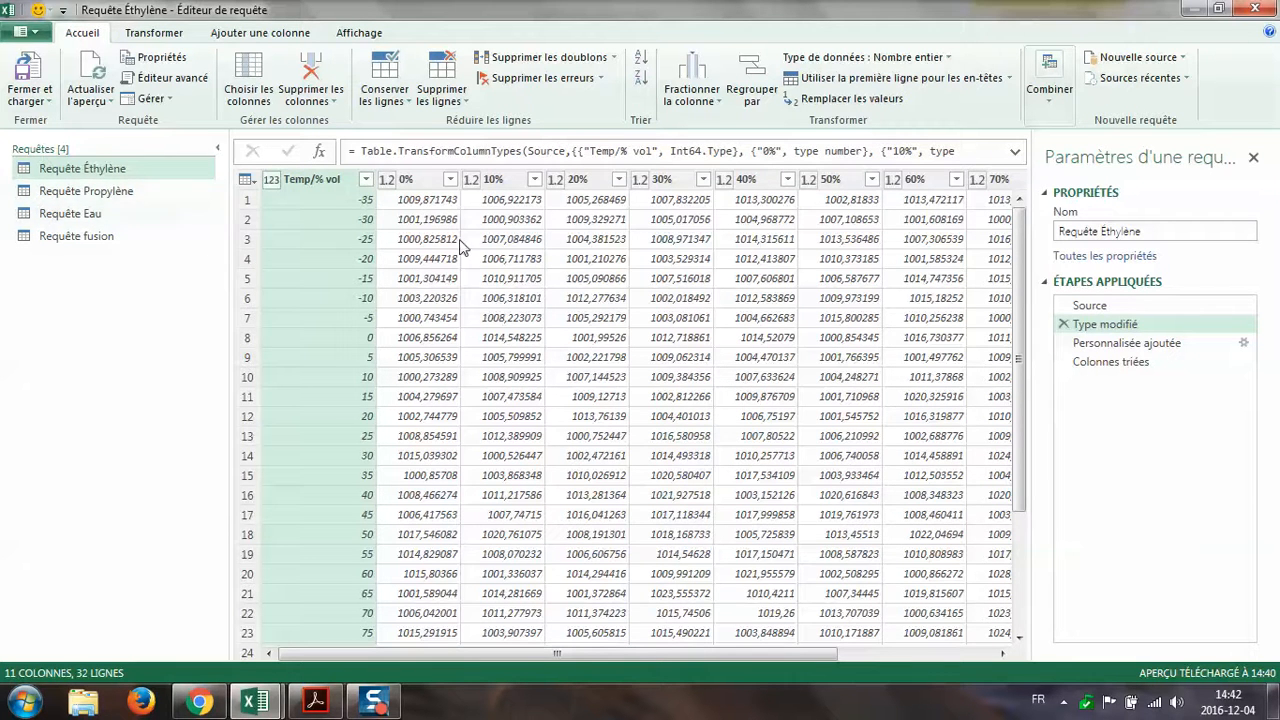
pyautogui.click(1125, 346)
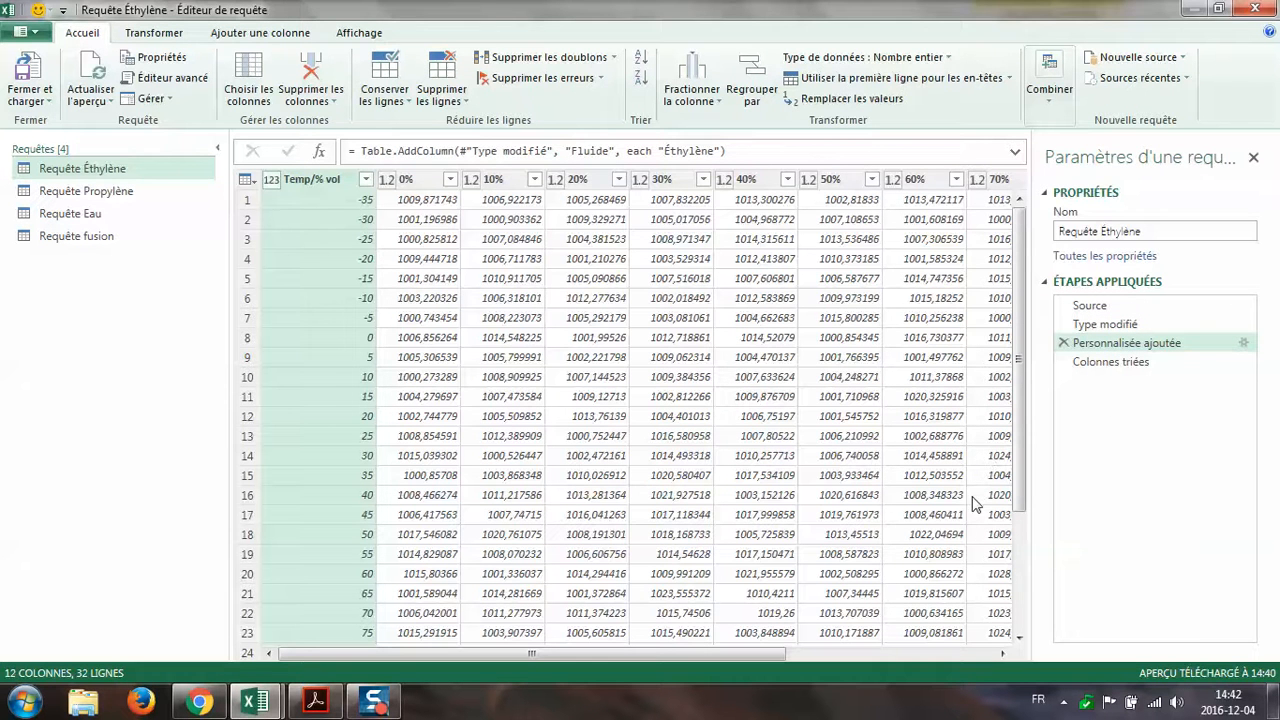
pyautogui.click(1244, 344)
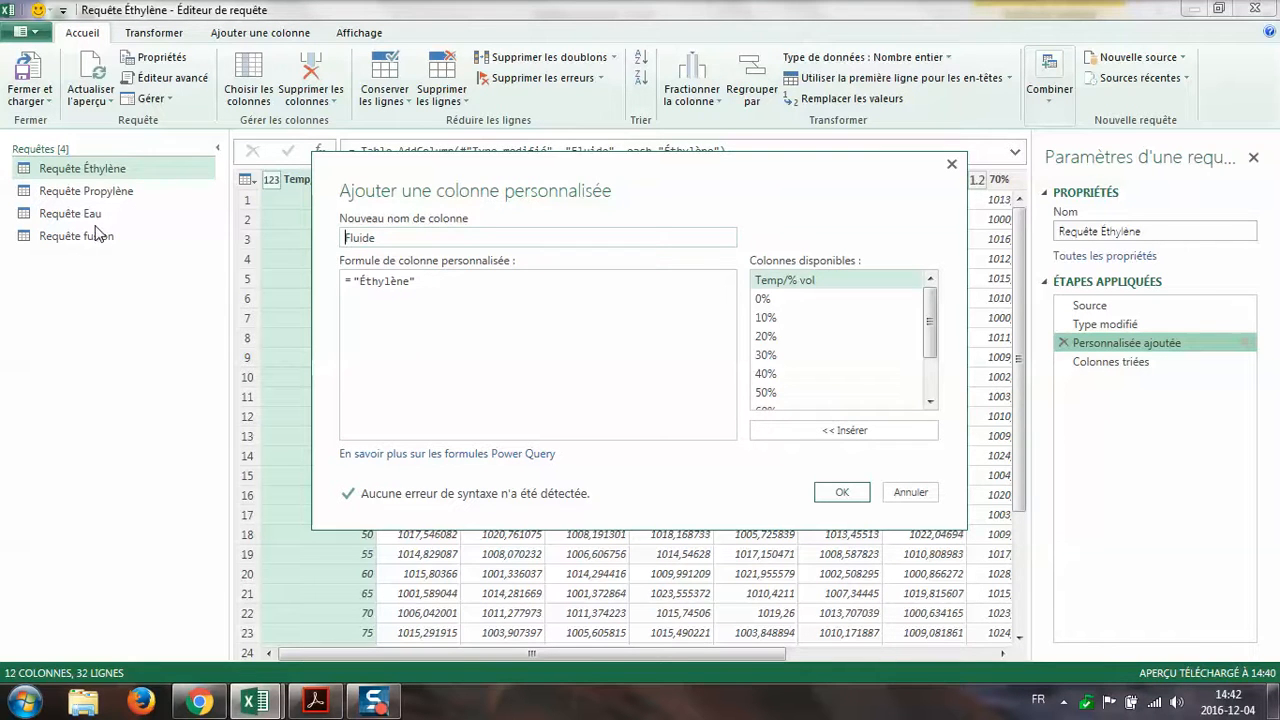
pyautogui.click(845, 500)
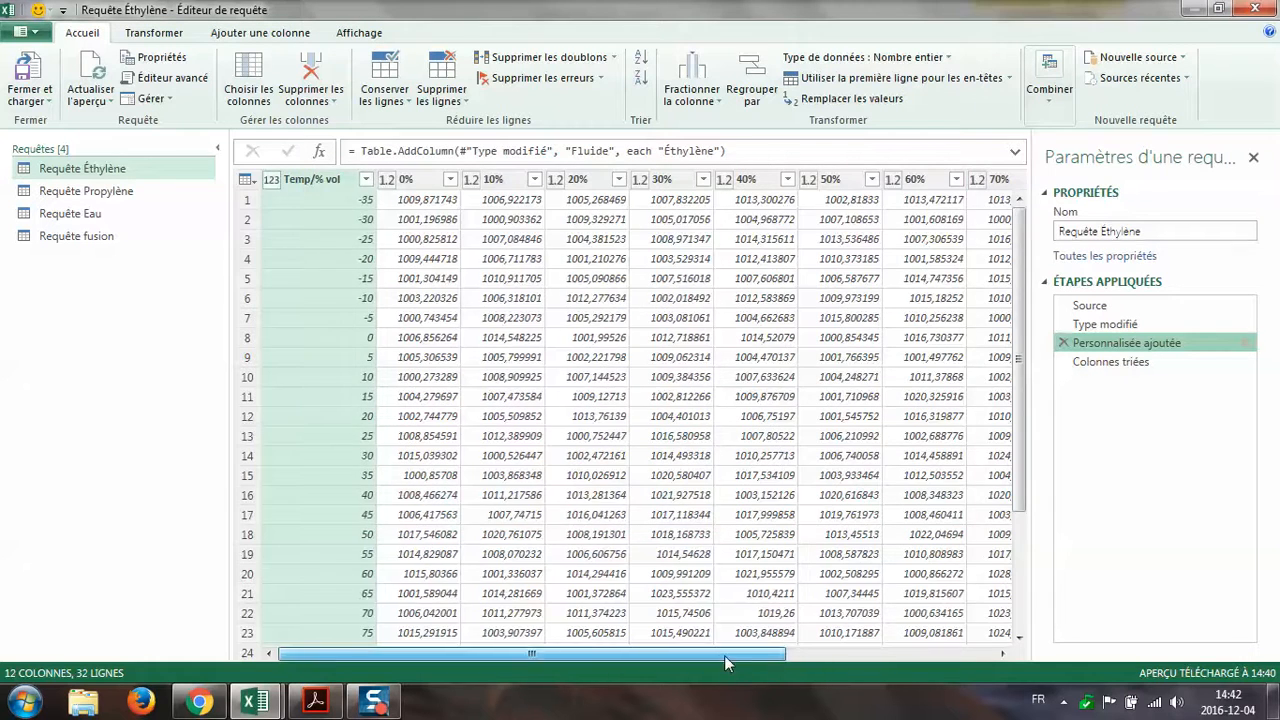
pyautogui.moveTo(724, 655); pyautogui.dragTo(583, 664)
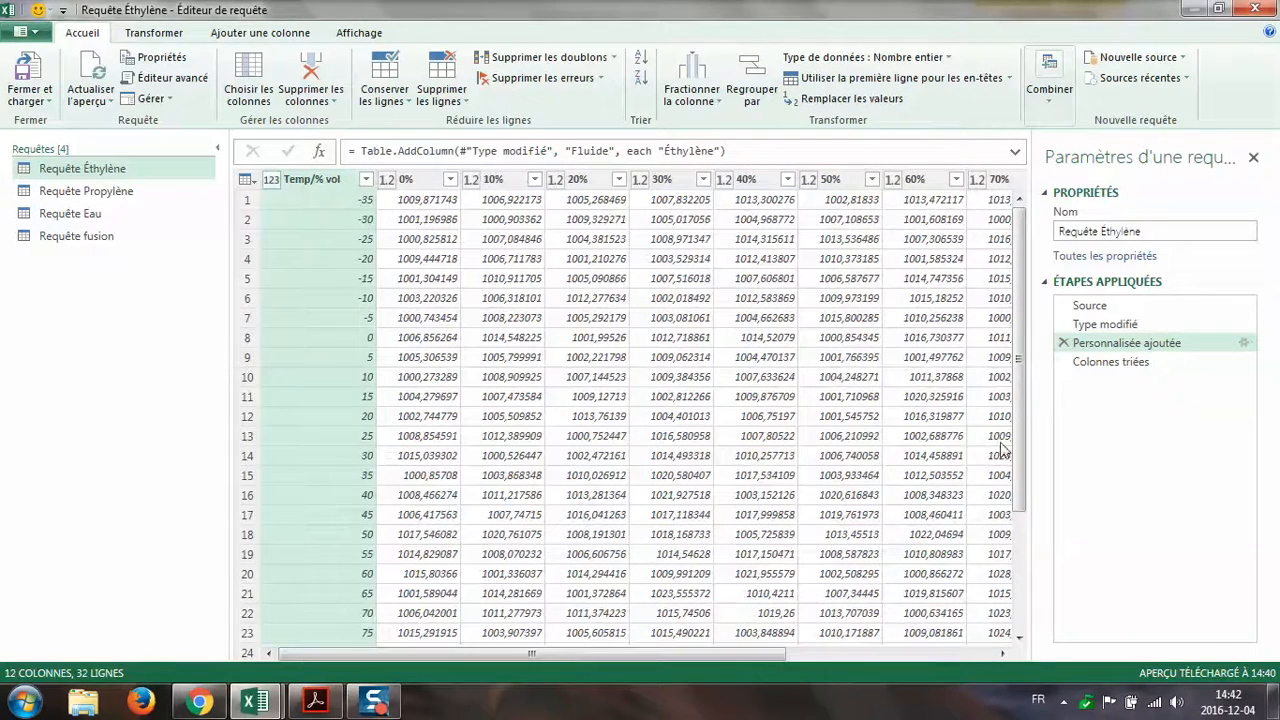
pyautogui.click(1128, 363)
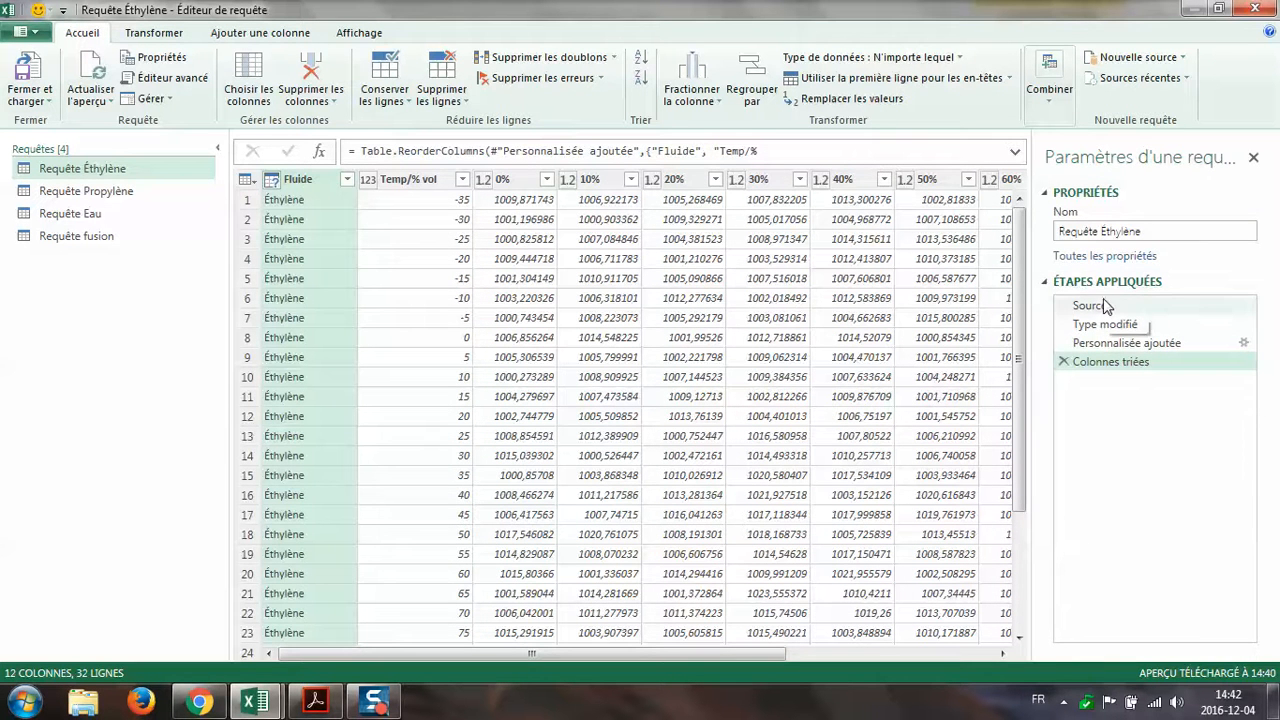
# - Read the full M code of Requête Éthylène in the advanced editor and leave it without changes
pyautogui.click(177, 80)
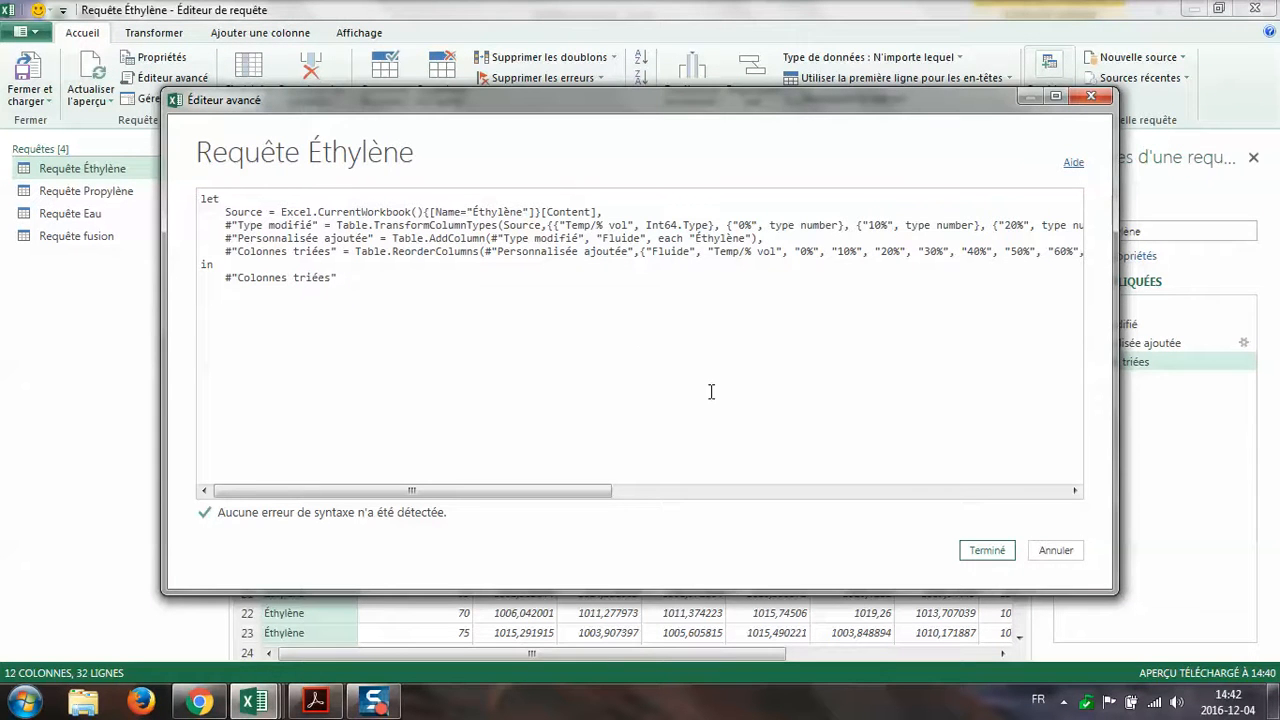
pyautogui.click(1058, 550)
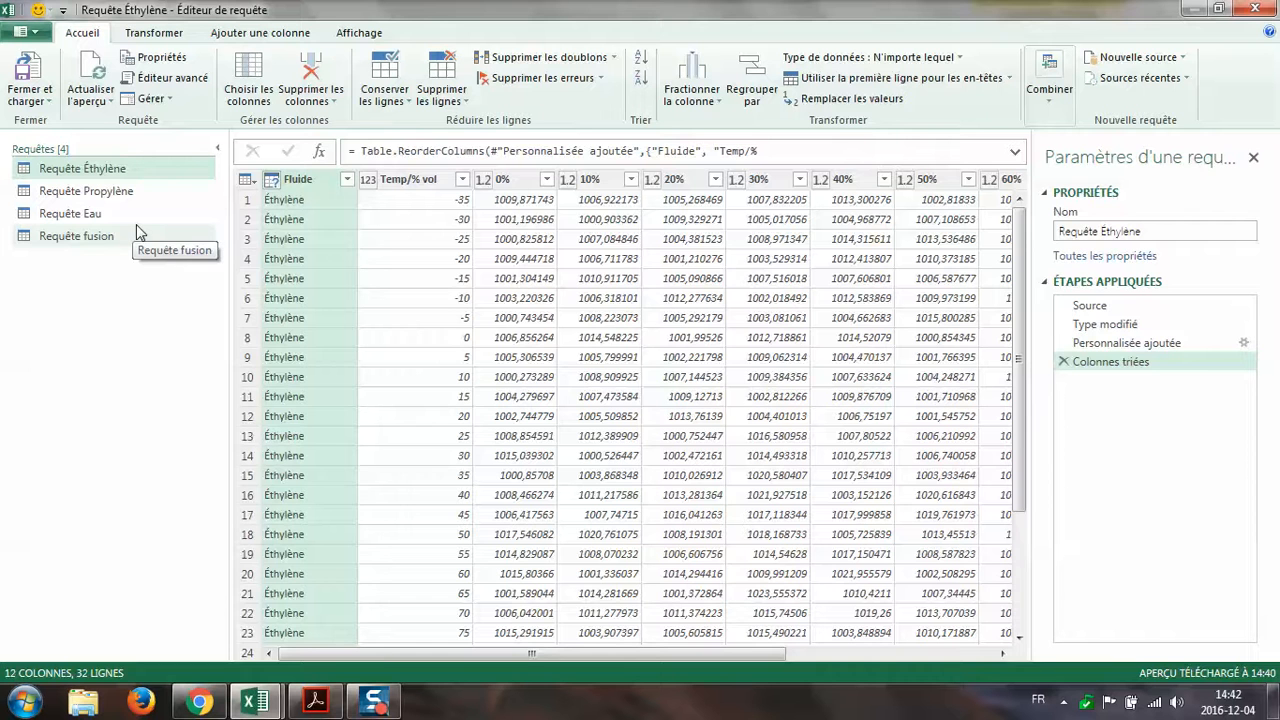
# - Open Requête fusion and examine its Requête ajoutée propylène and Requête ajoutée eau append steps through the combined rows
pyautogui.click(46, 240)
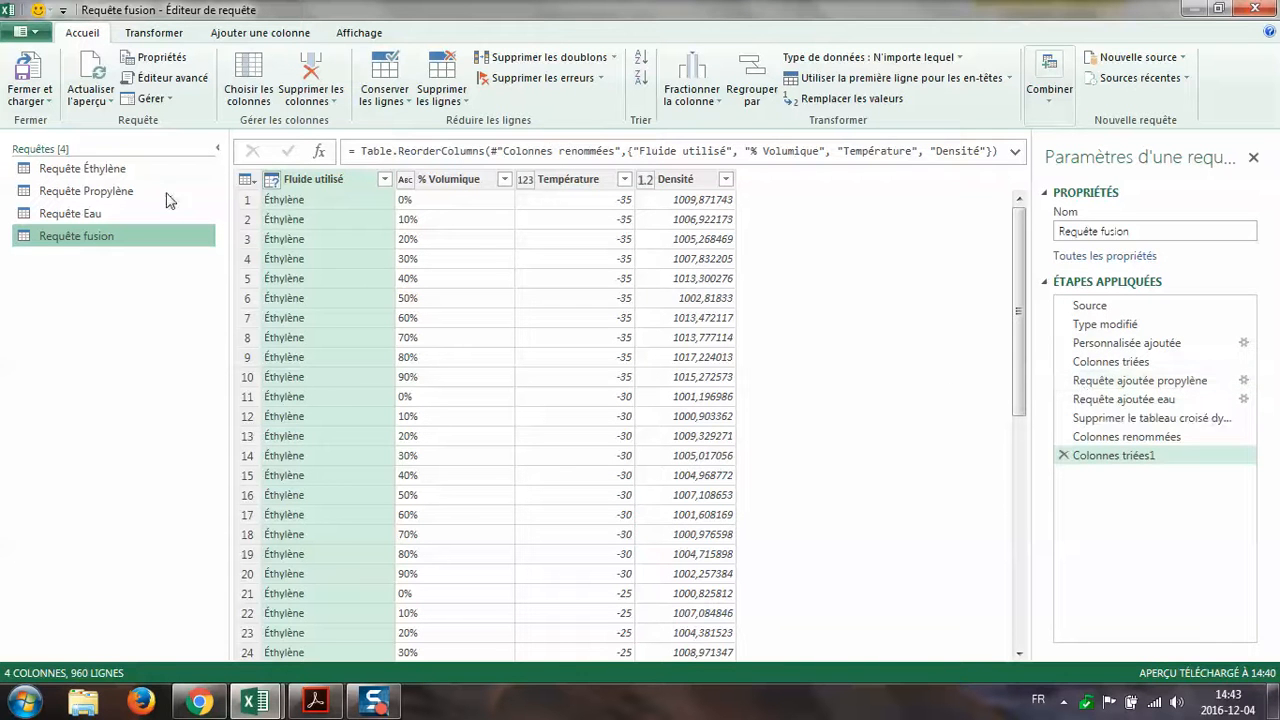
pyautogui.click(1160, 380)
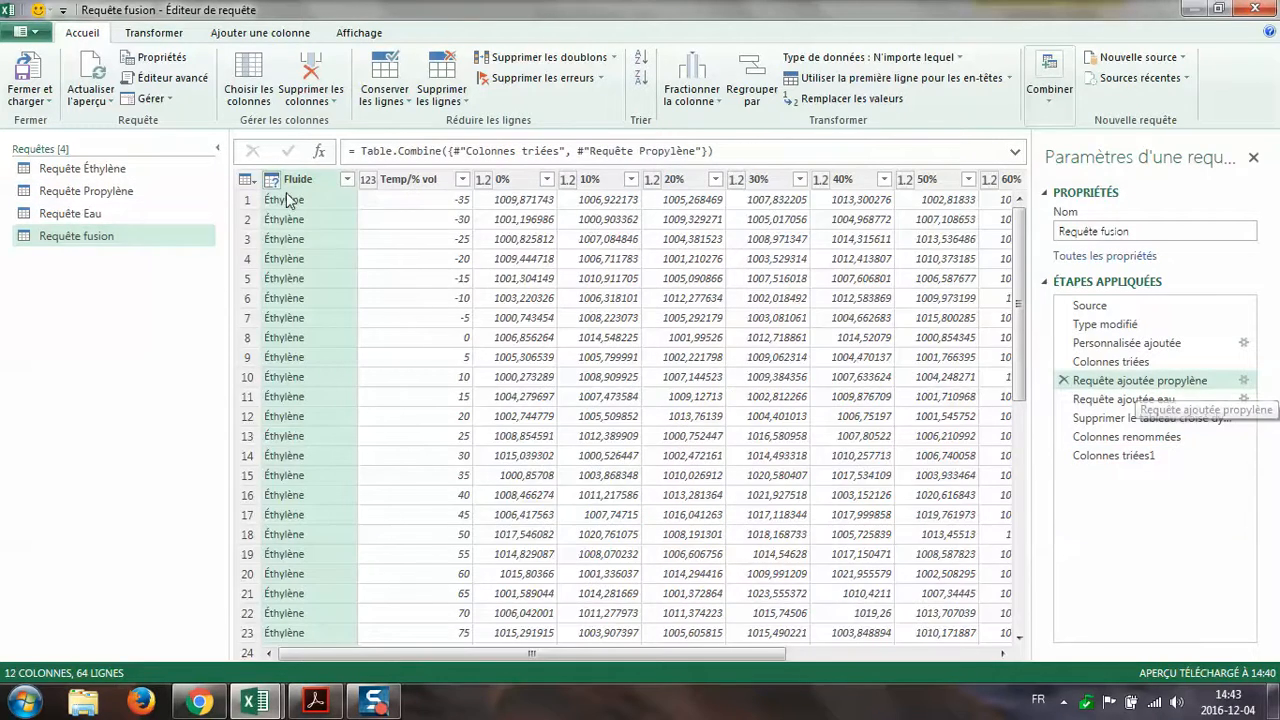
pyautogui.scroll(-3, 1005, 352)
pyautogui.scroll(-3, 1005, 352)
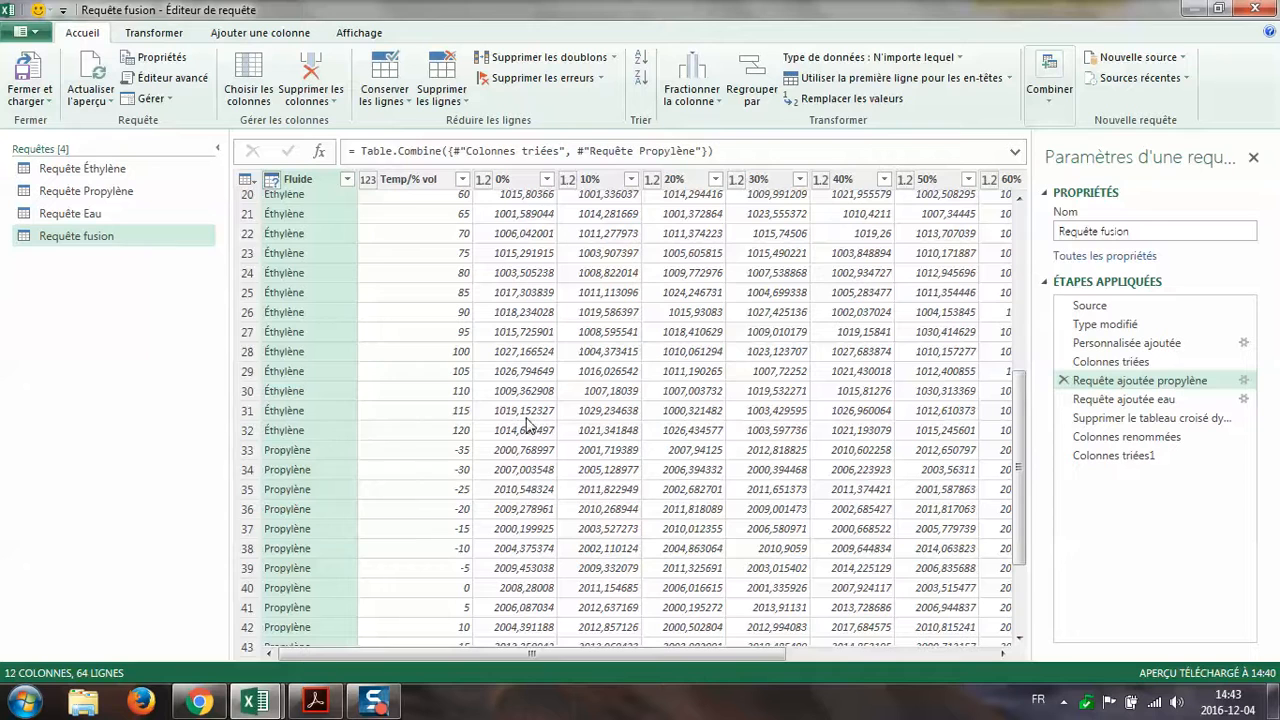
pyautogui.click(1140, 400)
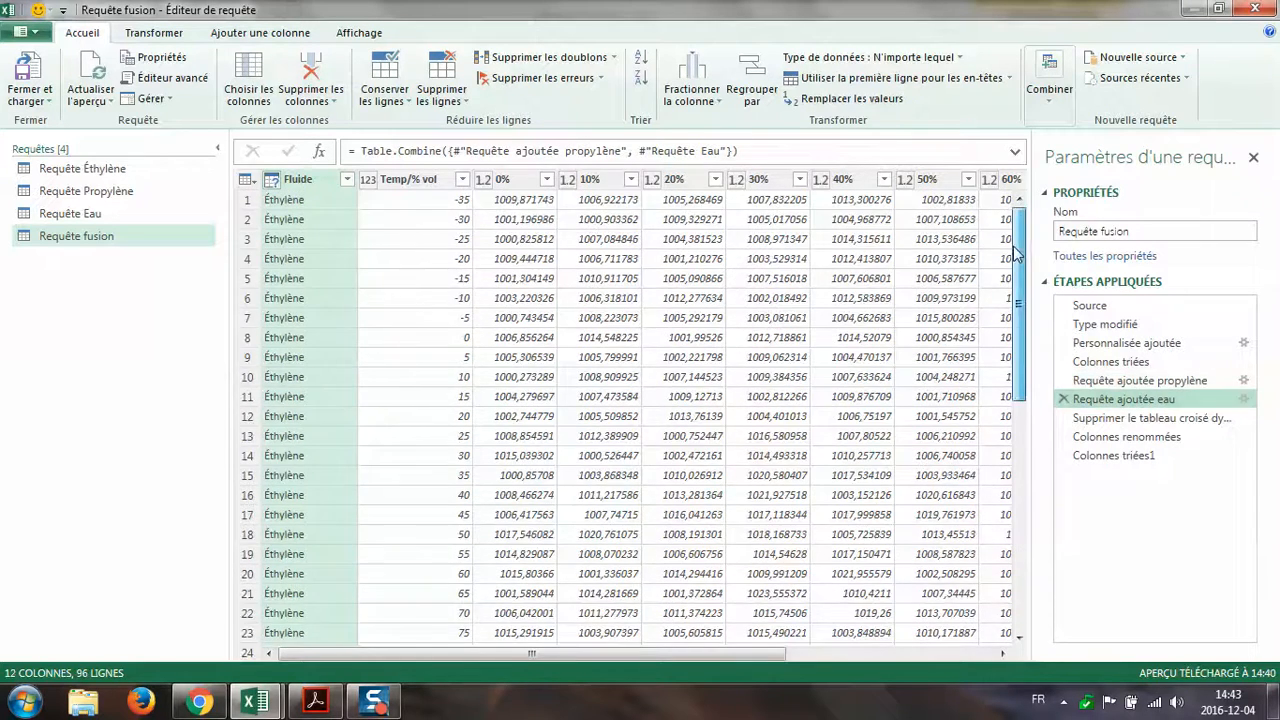
pyautogui.scroll(-4, 1005, 352)
pyautogui.scroll(-3, 1005, 352)
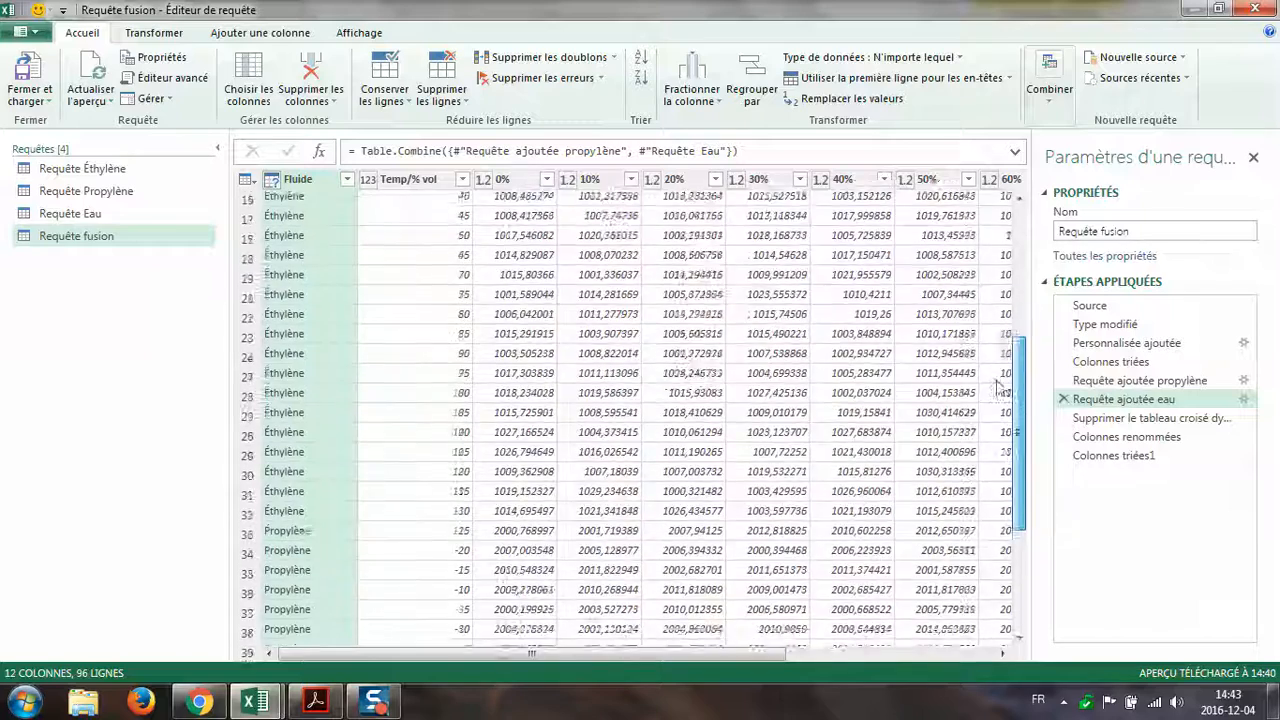
pyautogui.scroll(-15, 990, 437)
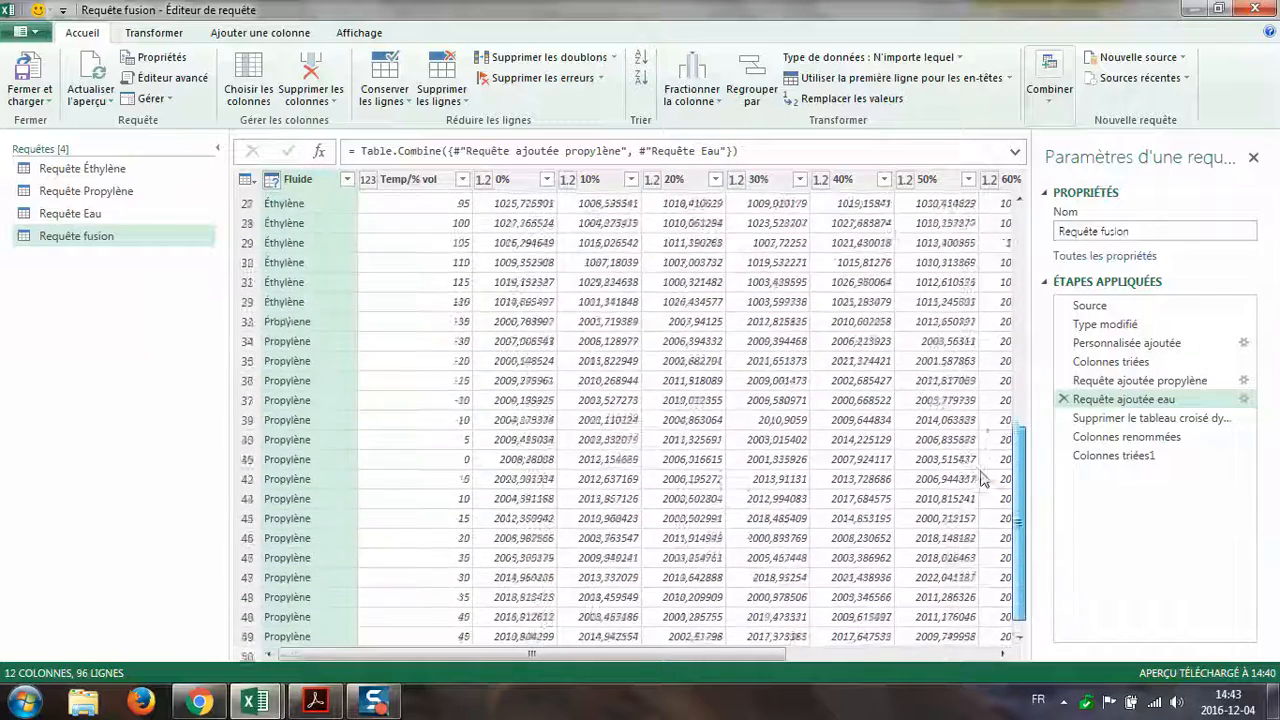
pyautogui.moveTo(978, 527); pyautogui.dragTo(1037, 225)
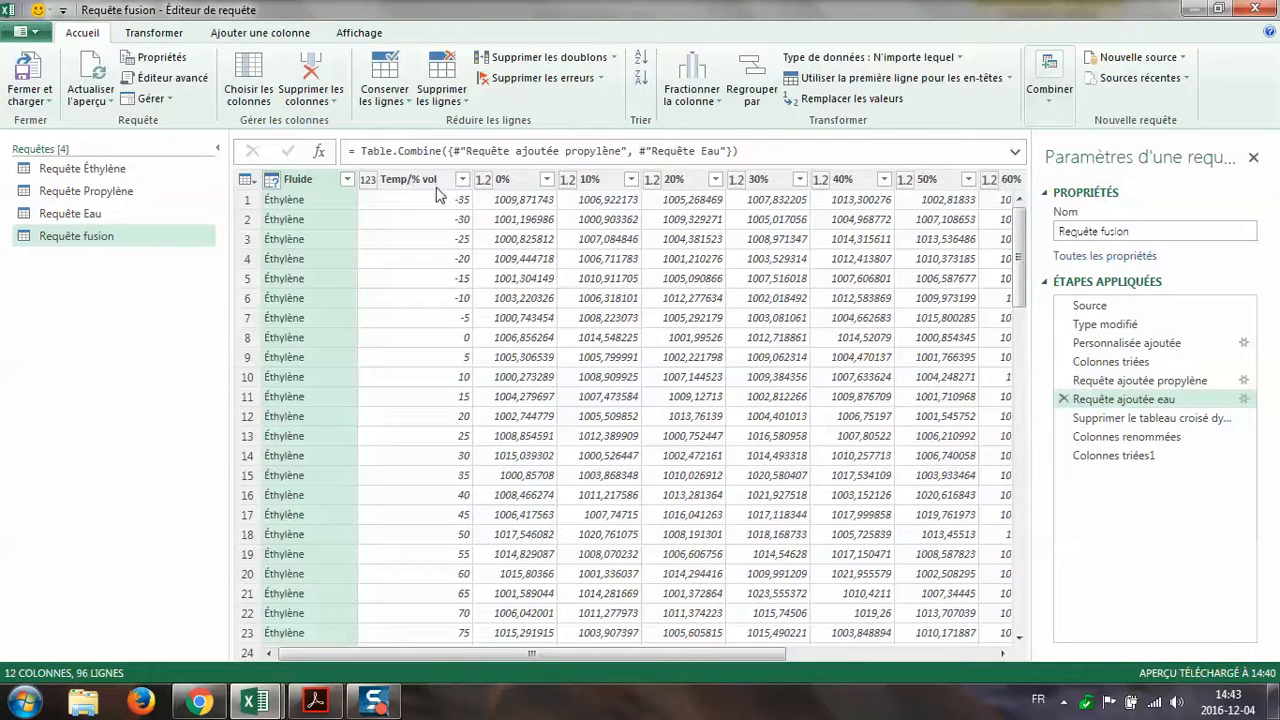
# - Review the unpivot other columns, Colonnes renommées and Colonnes triées1 steps of Requête fusion, and locate the unpivot command that was used
pyautogui.click(1117, 420)
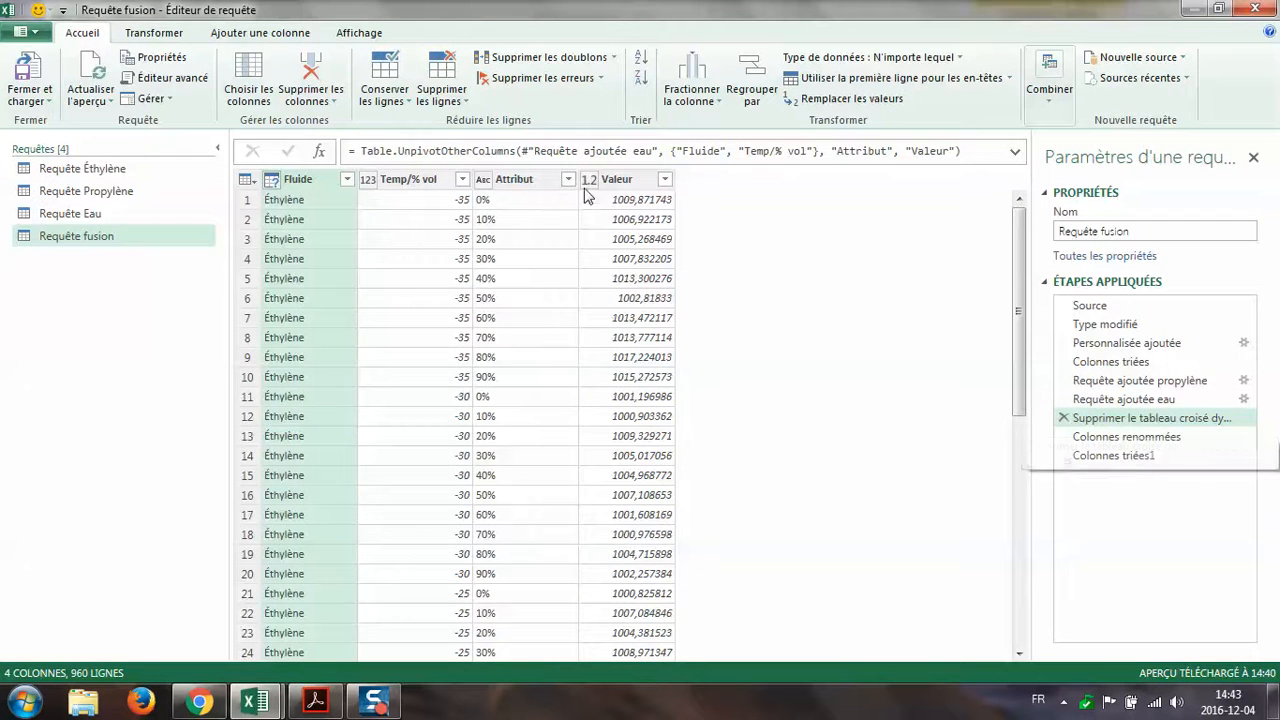
pyautogui.click(145, 35)
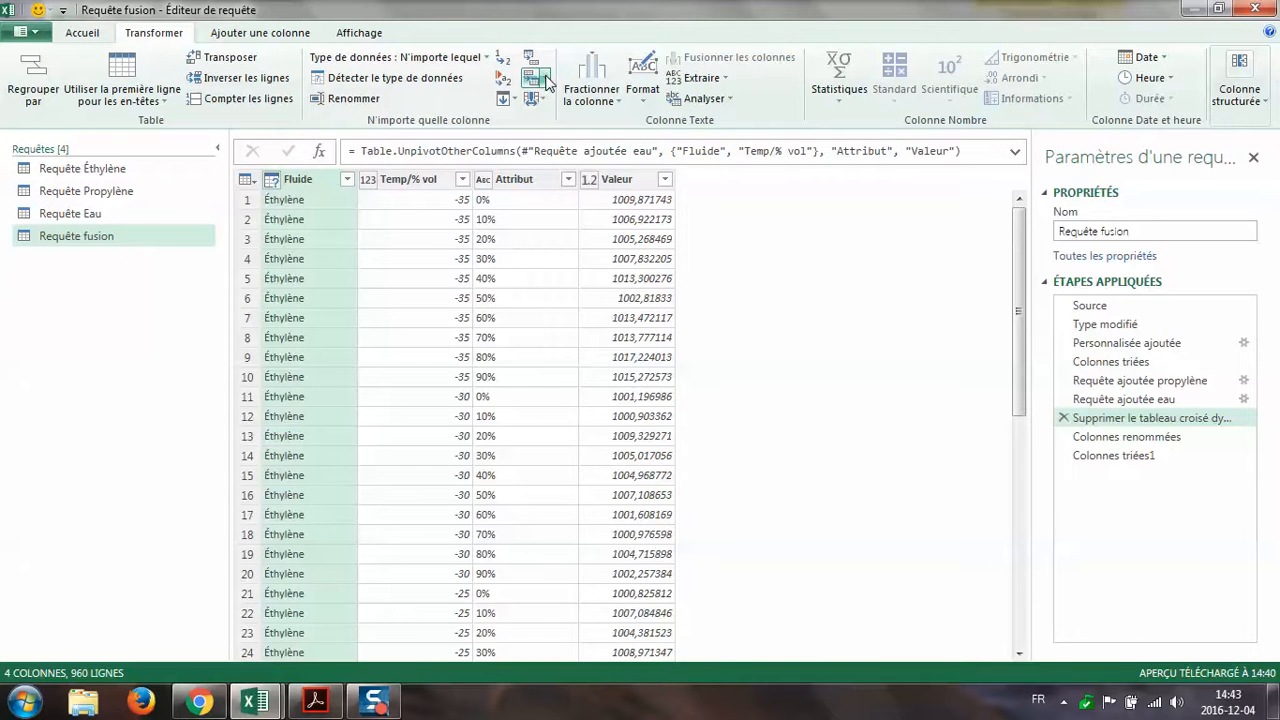
pyautogui.click(546, 82)
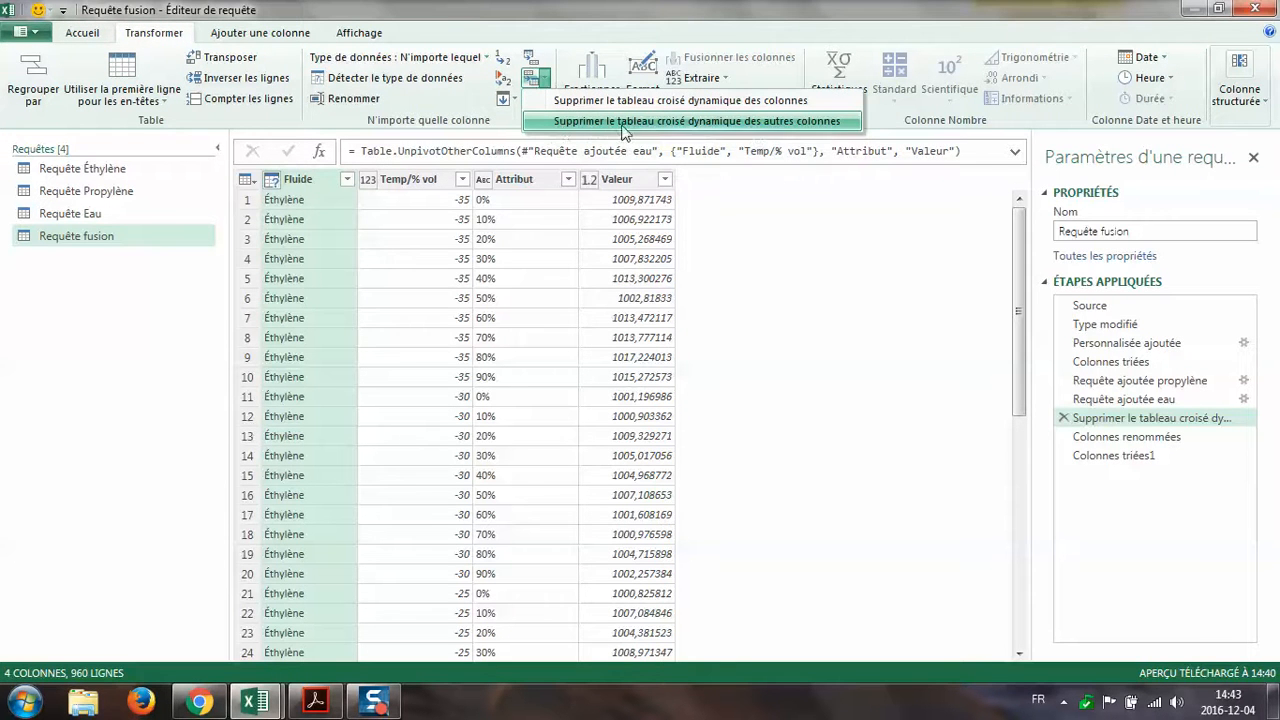
pyautogui.click(563, 39)
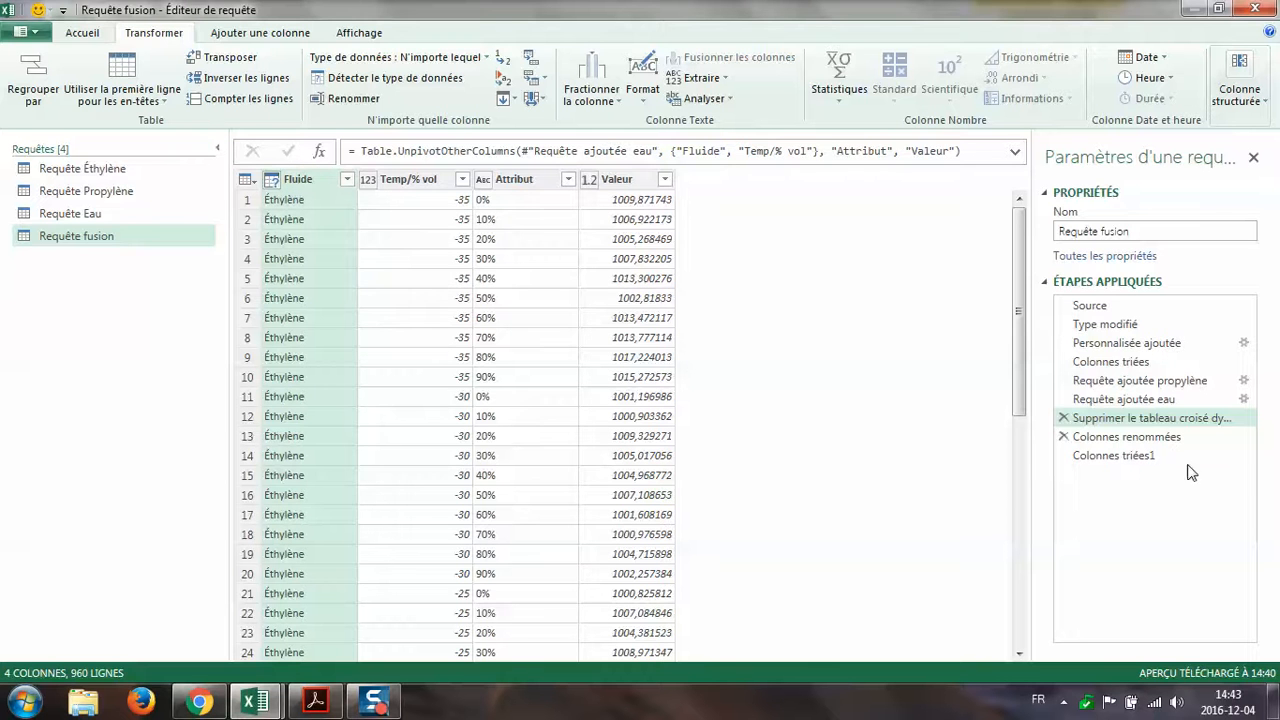
pyautogui.click(1122, 437)
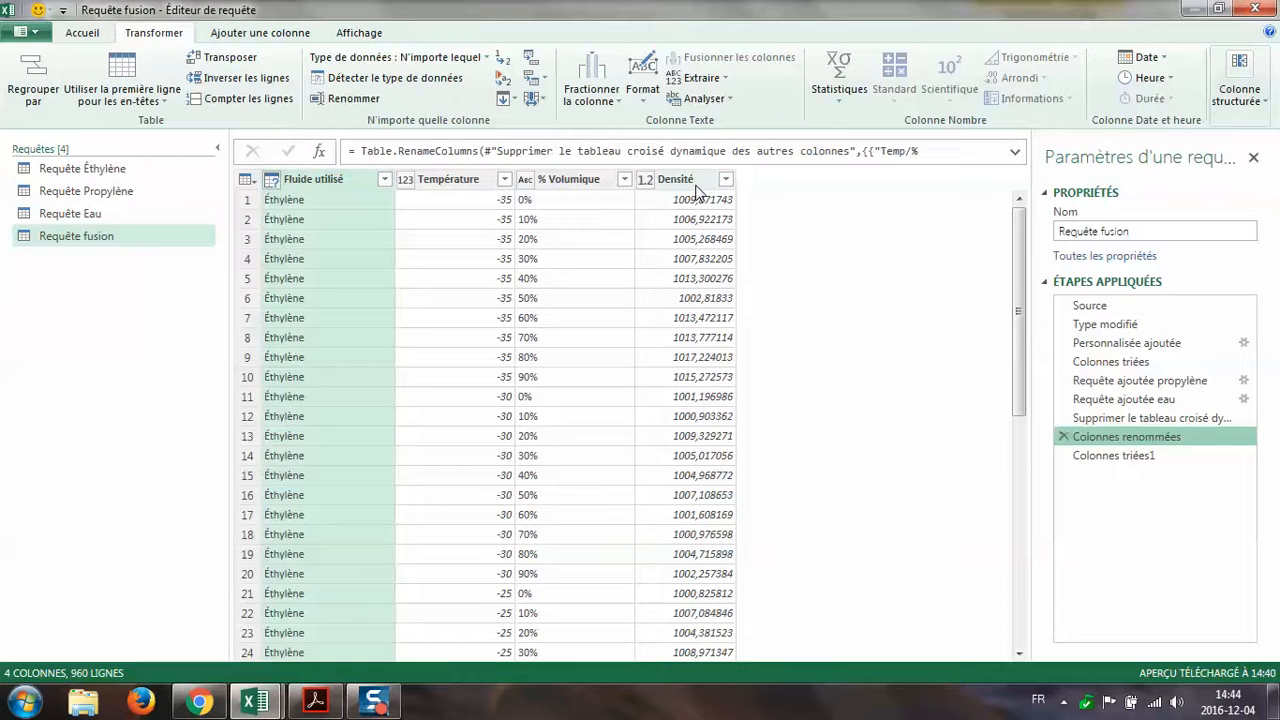
pyautogui.click(1108, 455)
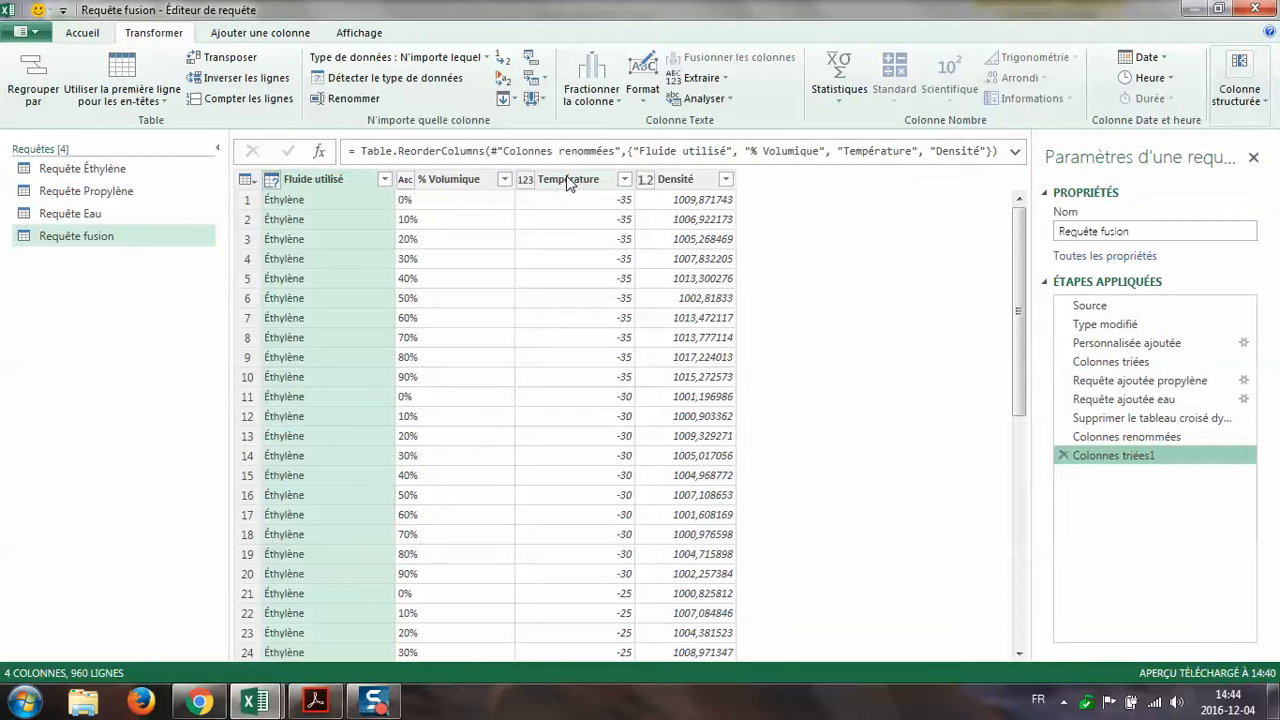
# - Close and load the query editor, and check the long list on the Données sheet against the Requête fusion preview
pyautogui.click(24, 31)
pyautogui.click(46, 67)
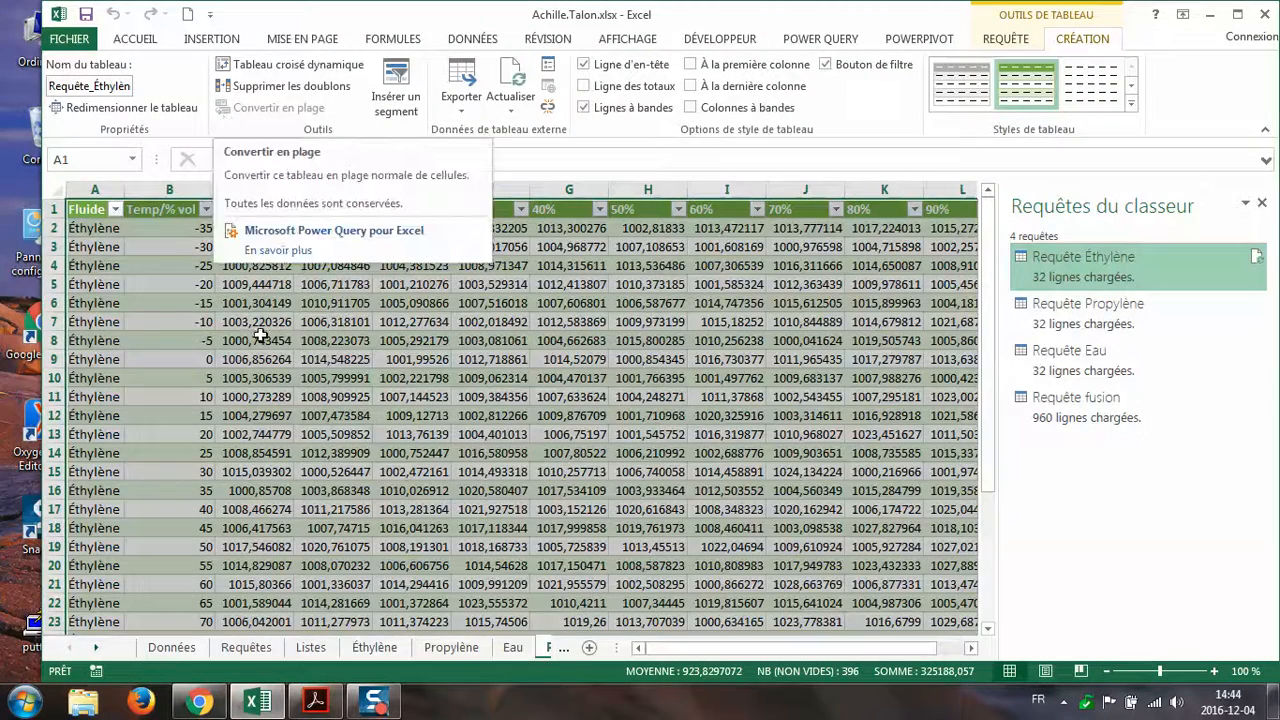
pyautogui.click(318, 380)
pyautogui.click(180, 648)
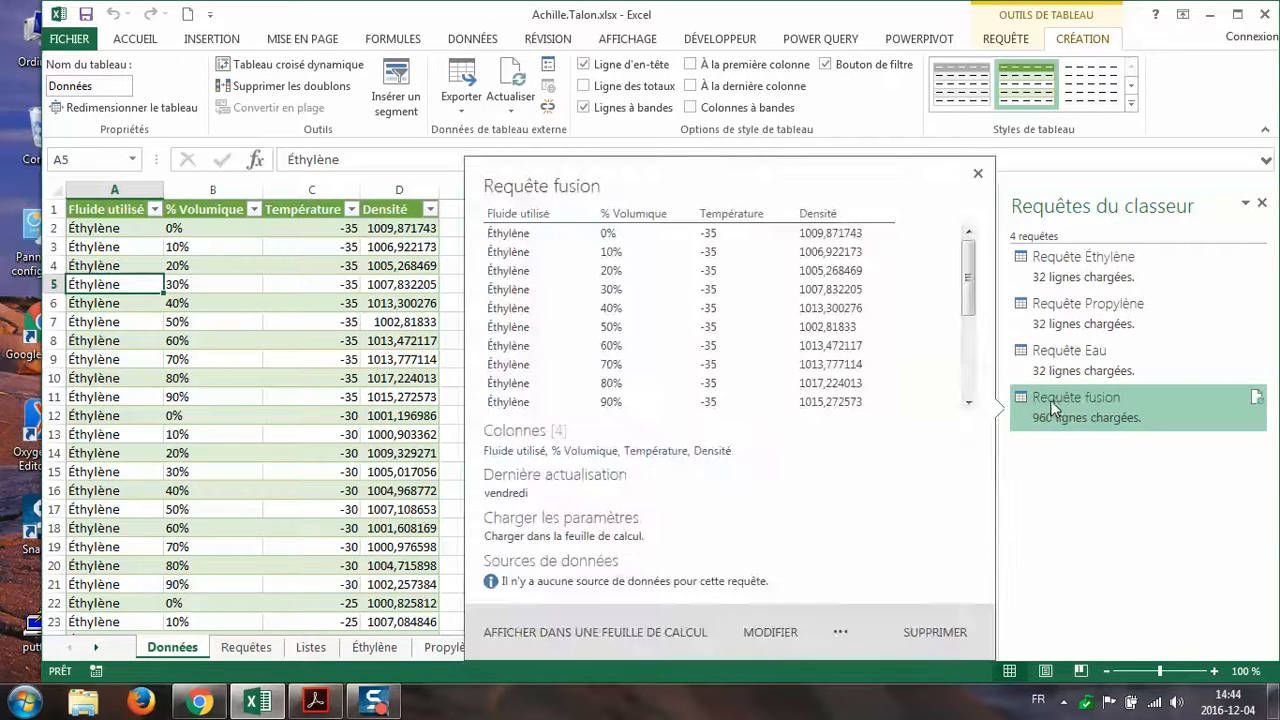
pyautogui.click(166, 354)
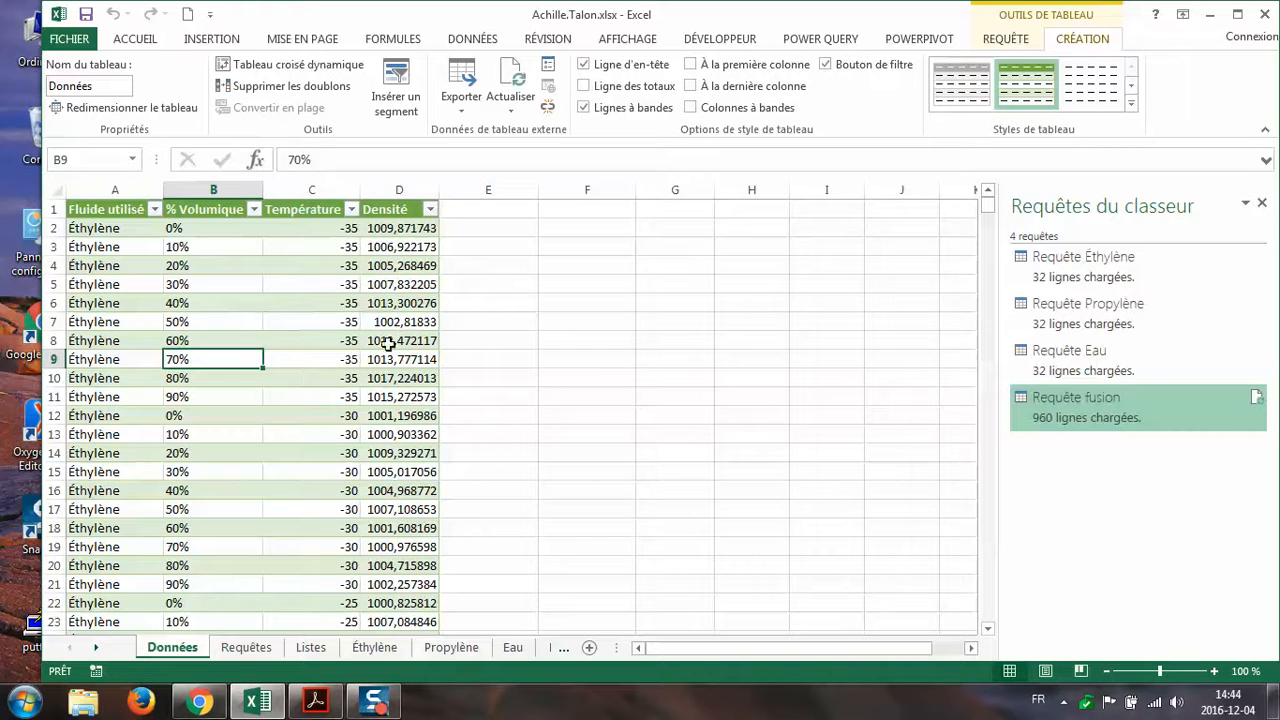
pyautogui.moveTo(988, 207)
pyautogui.mouseDown()
pyautogui.moveTo(983, 251)
pyautogui.moveTo(984, 196)
pyautogui.mouseUp()
# - Compare the source tables on the Éthylène, Propylène and Eau sheets with the long list on Données, and display the data commands
pyautogui.click(360, 651)
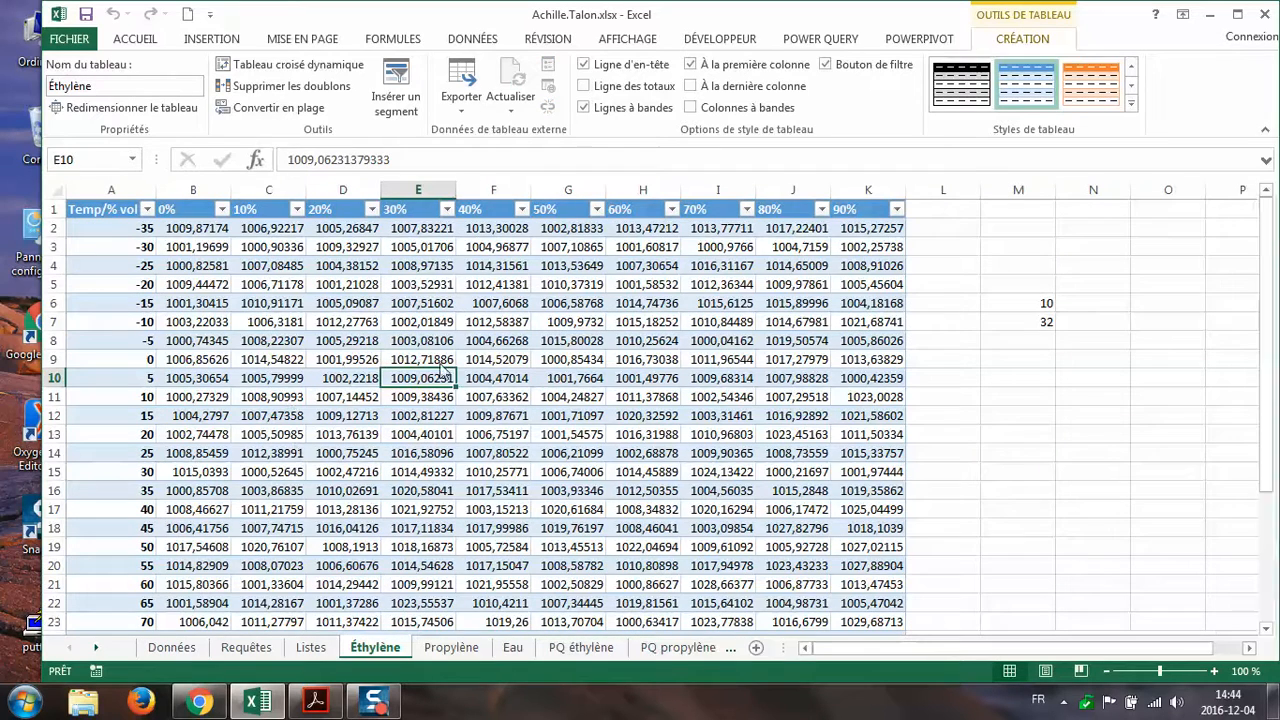
pyautogui.click(451, 647)
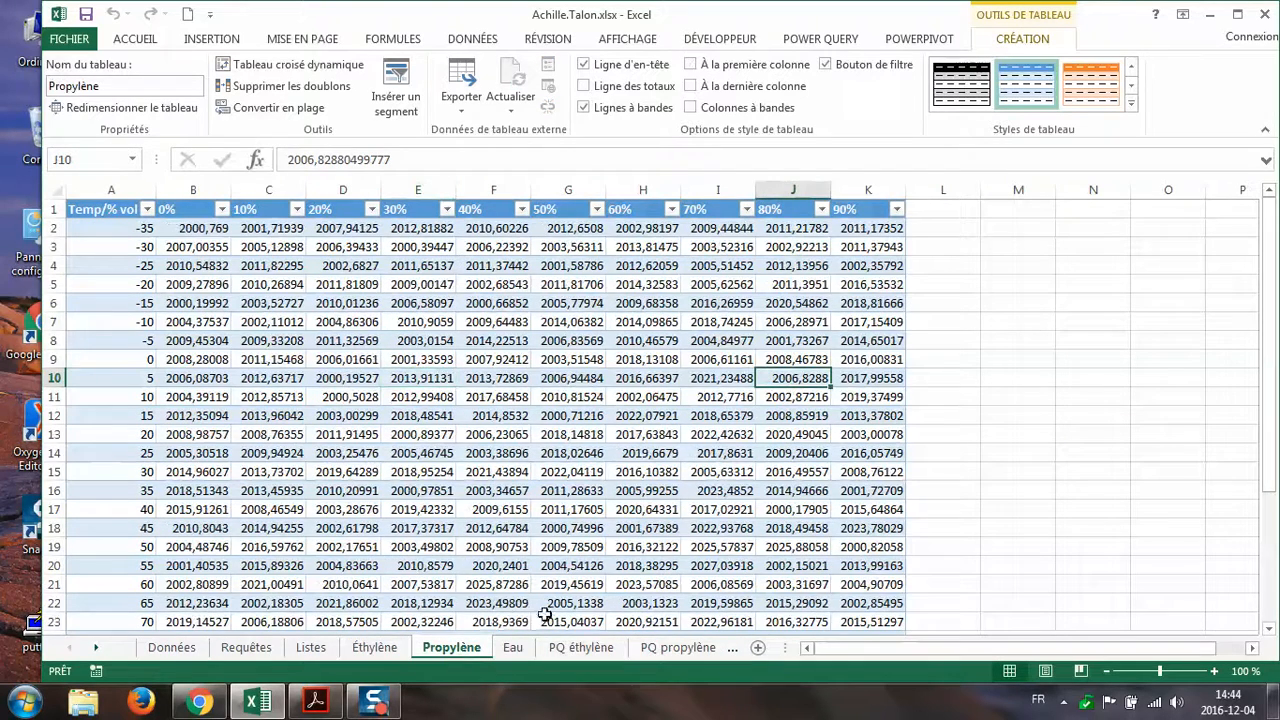
pyautogui.click(512, 648)
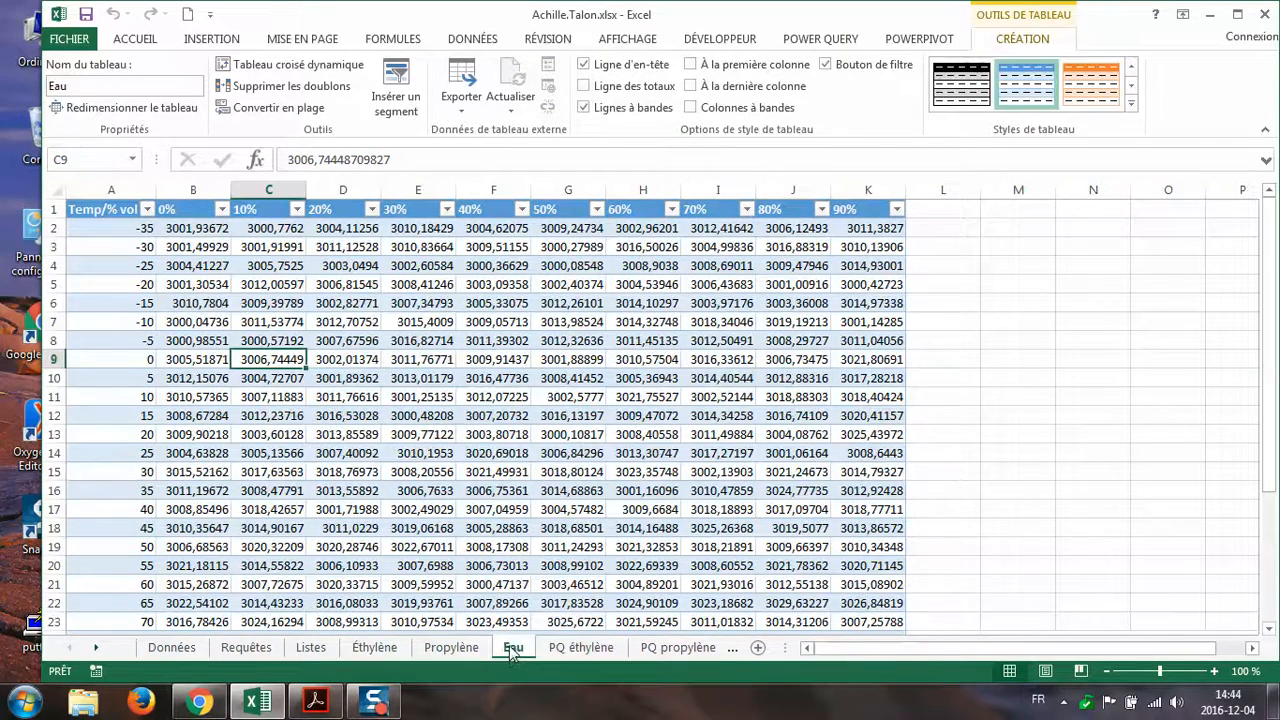
pyautogui.click(171, 648)
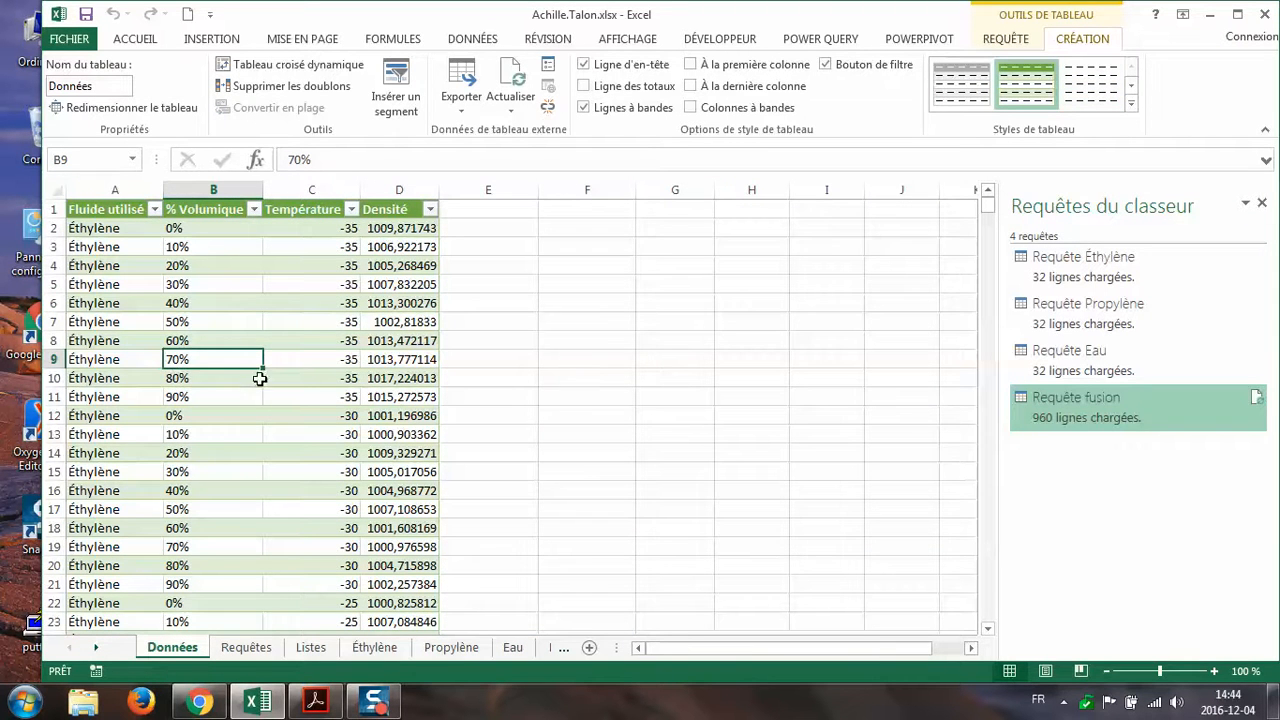
pyautogui.click(356, 650)
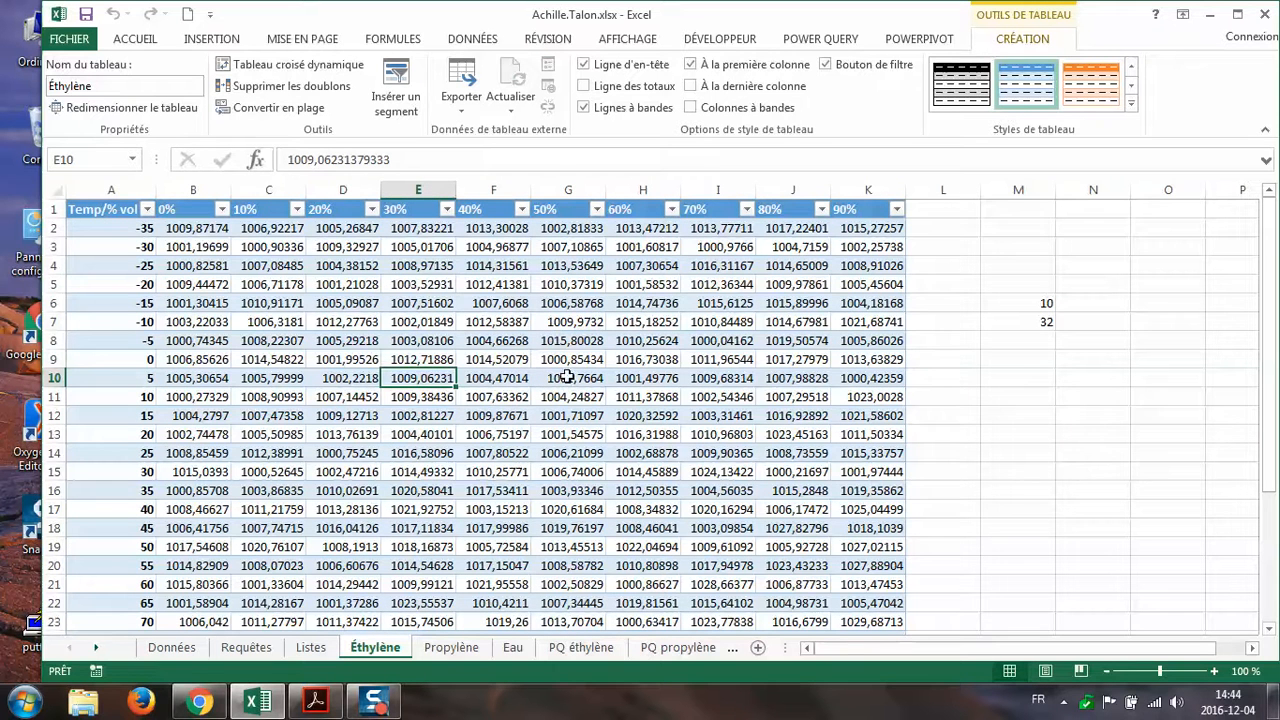
pyautogui.click(171, 648)
pyautogui.click(473, 40)
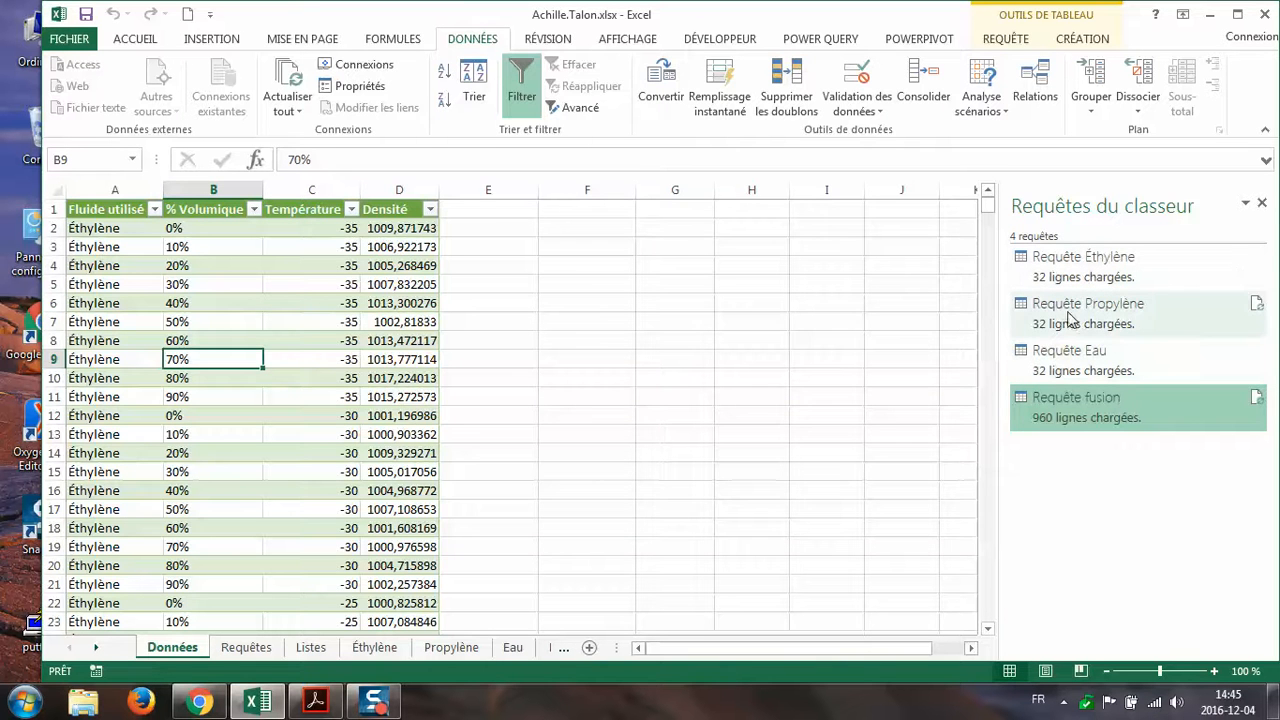
pyautogui.click(140, 301)
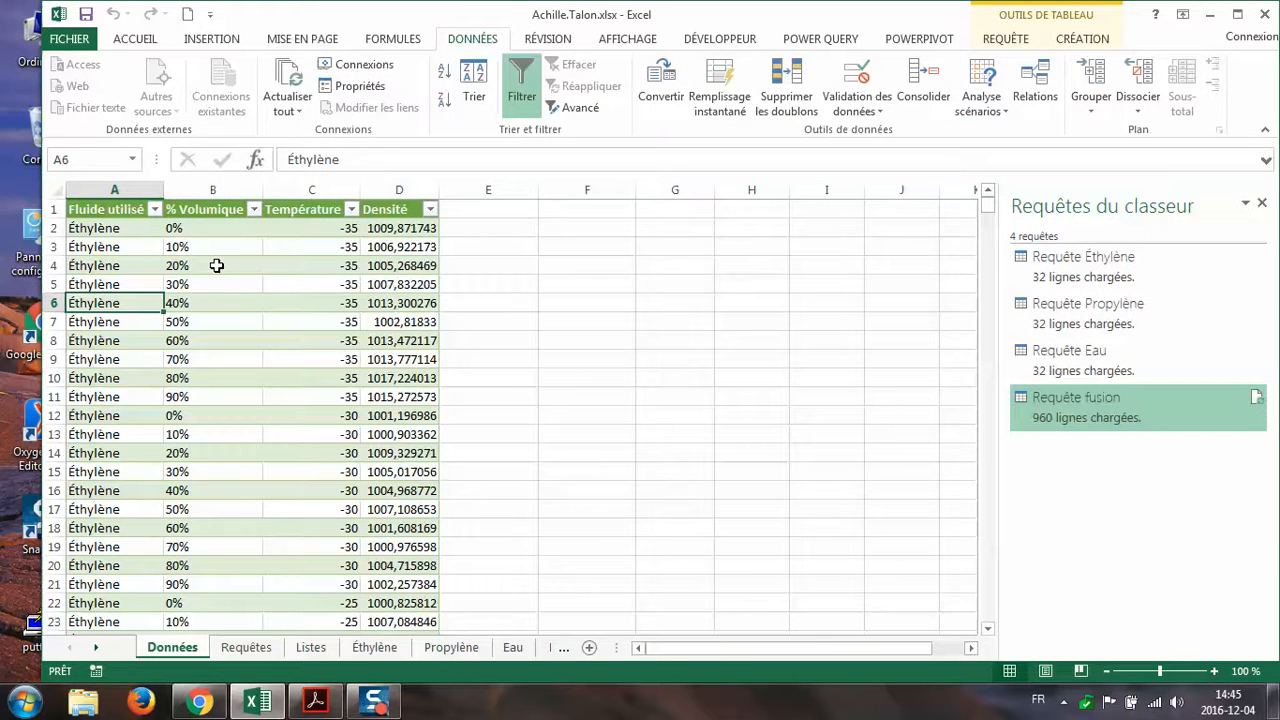
# - Compare the BDLIRE technique on the Requêtes sheet with the request in the e-mail PDF in Adobe Reader, and return to the Technique 2 heading
pyautogui.click(247, 648)
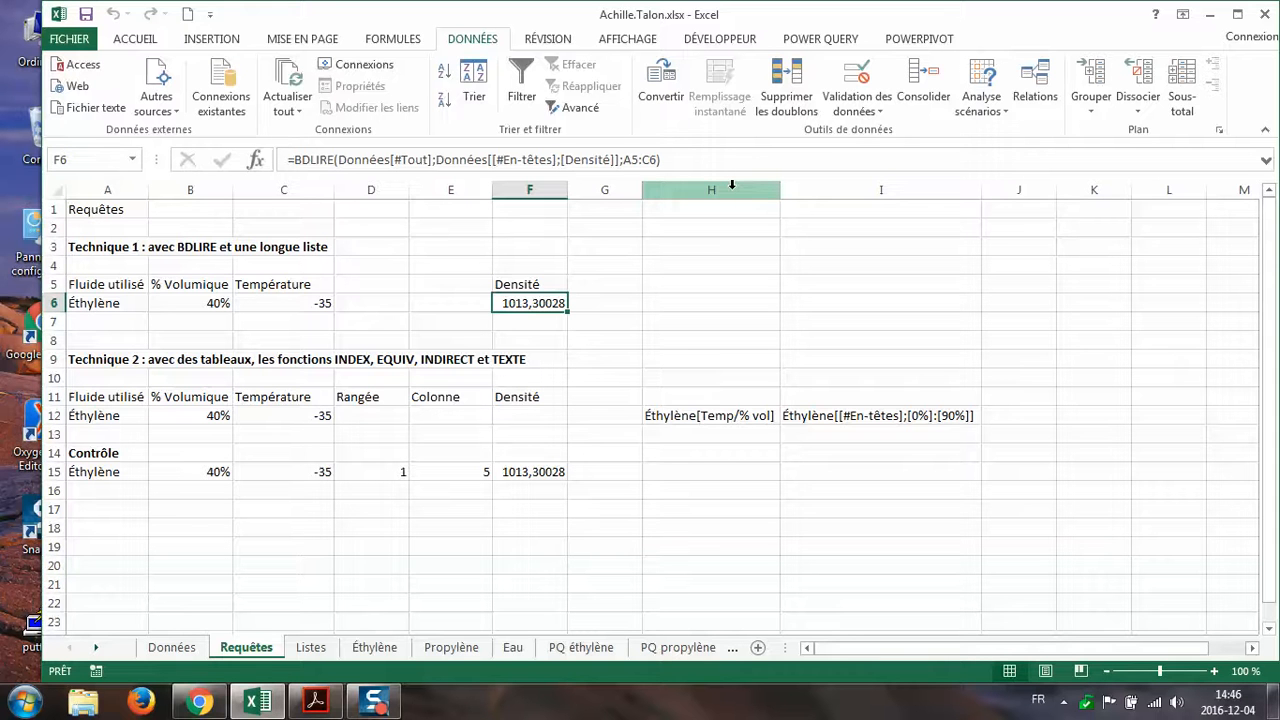
pyautogui.click(328, 703)
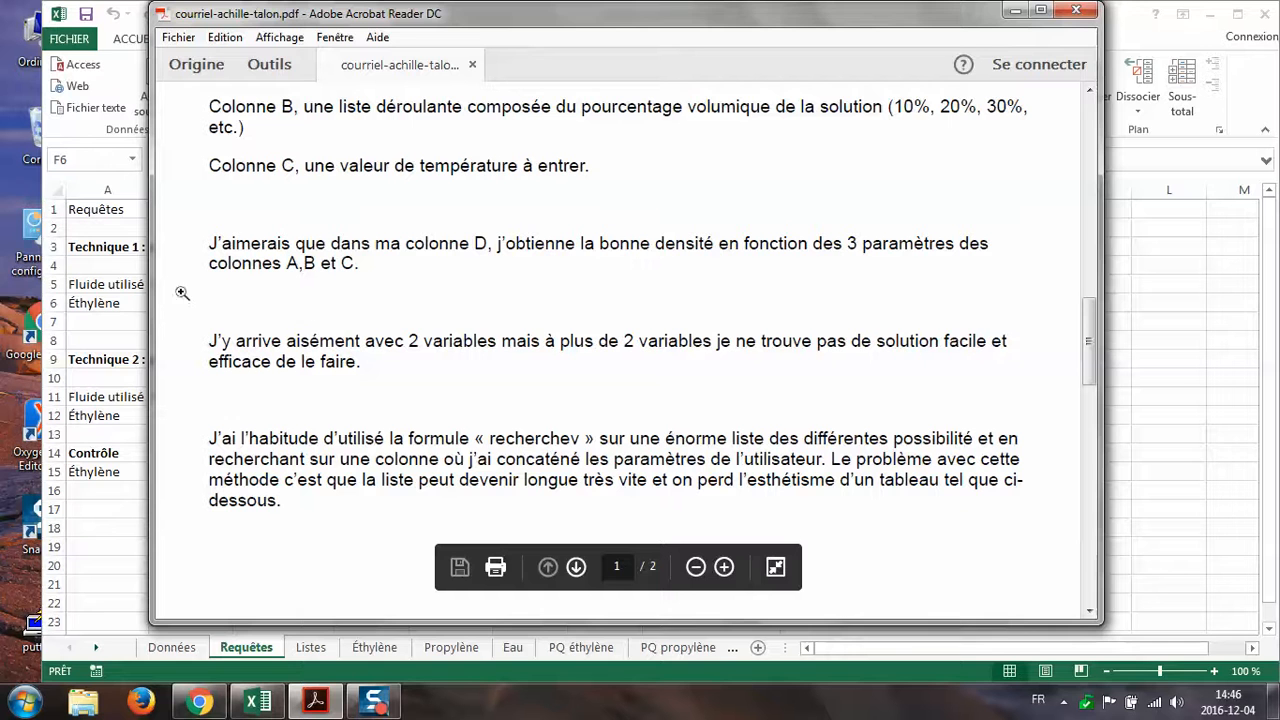
pyautogui.click(96, 245)
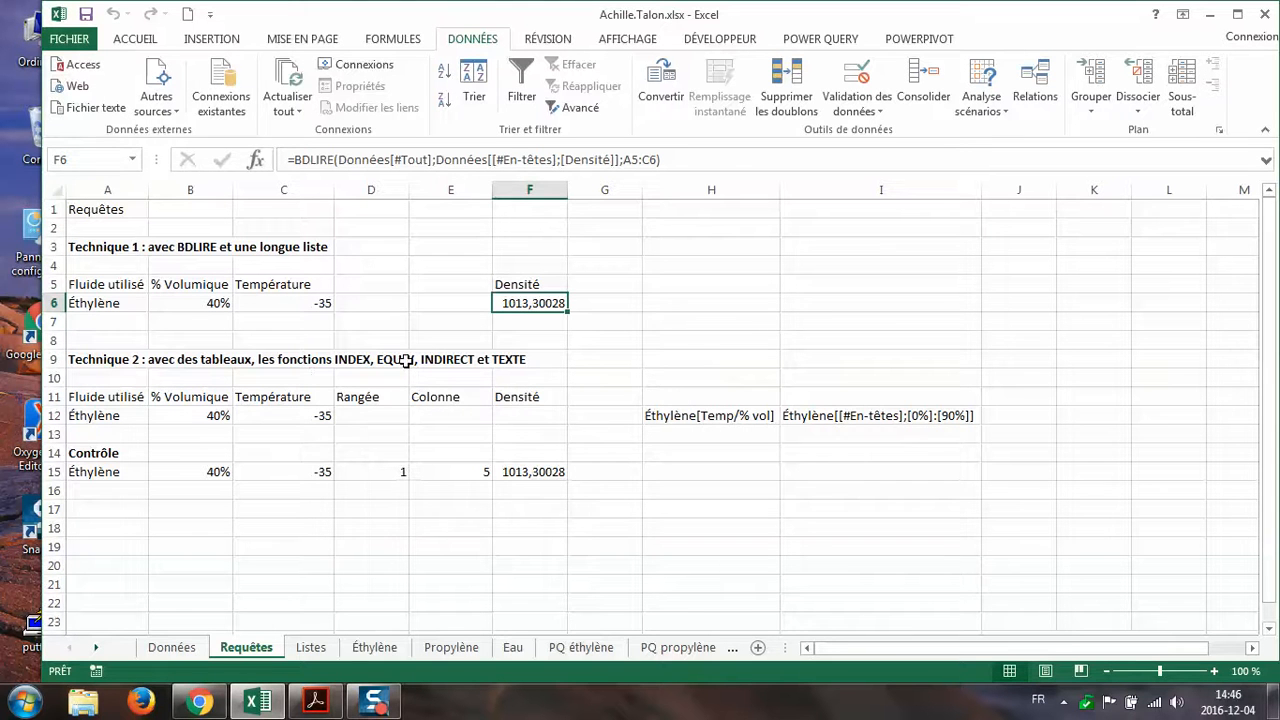
pyautogui.click(78, 360)
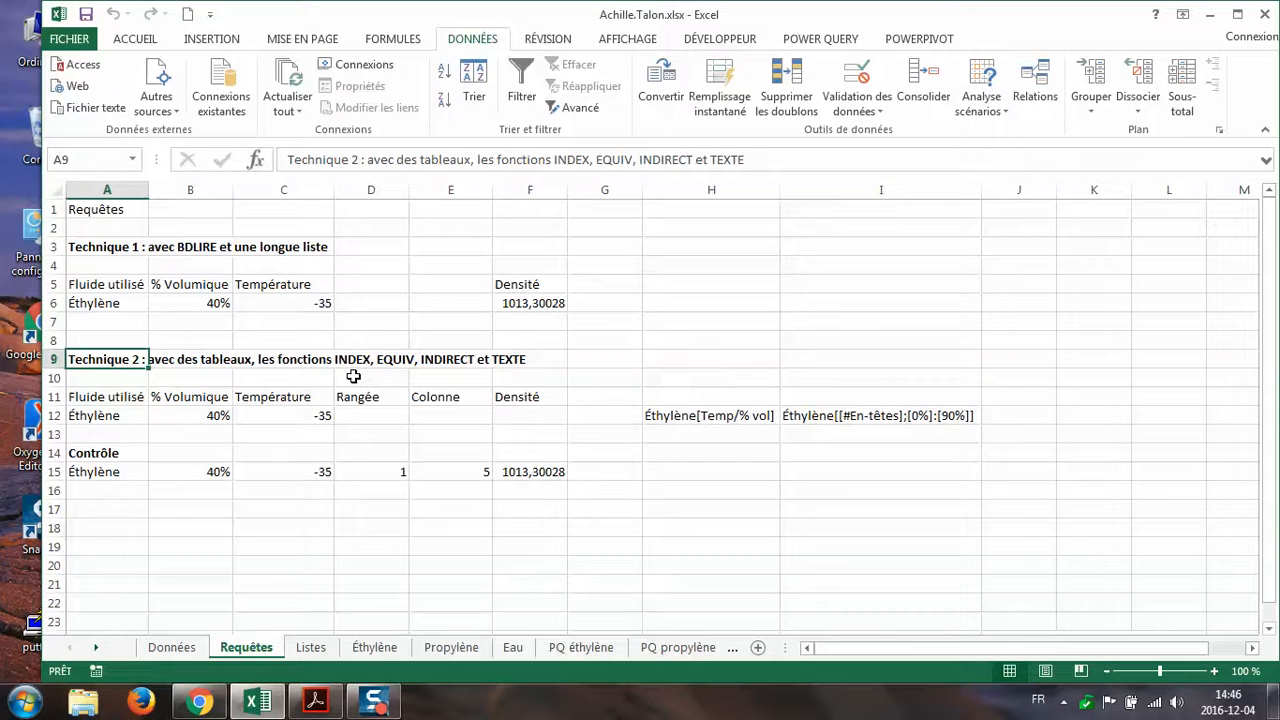
pyautogui.moveTo(261, 703)
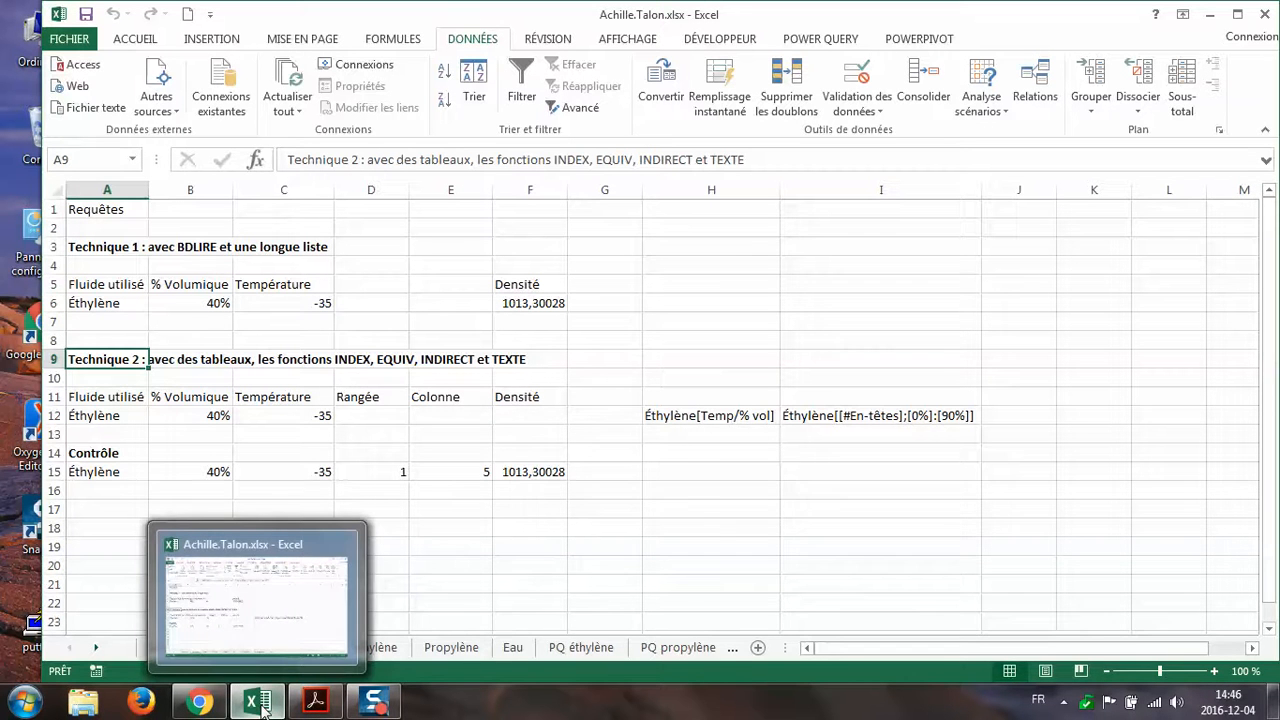